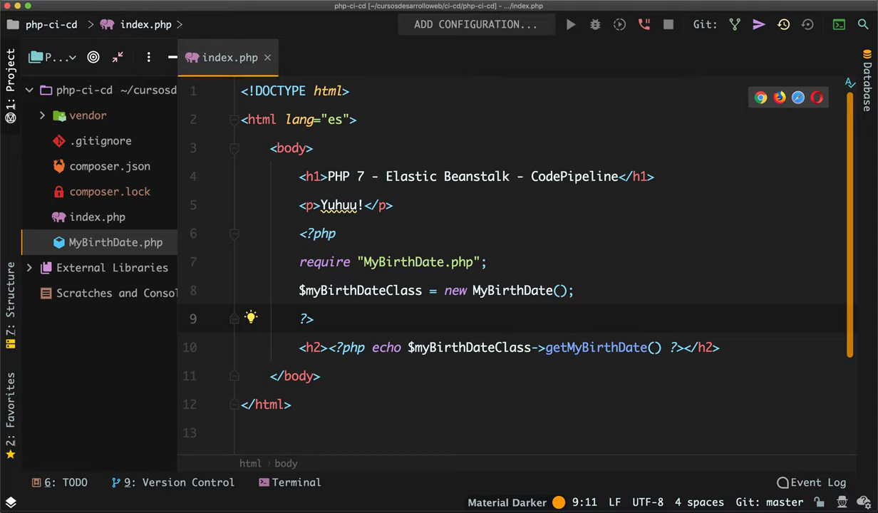
Switch to the browser and review the Elastic Beanstalk and CodePipeline start pages and the files in the php-ci-di-test GitHub repository
{"action": "left_click", "coordinate": [337, 234]}
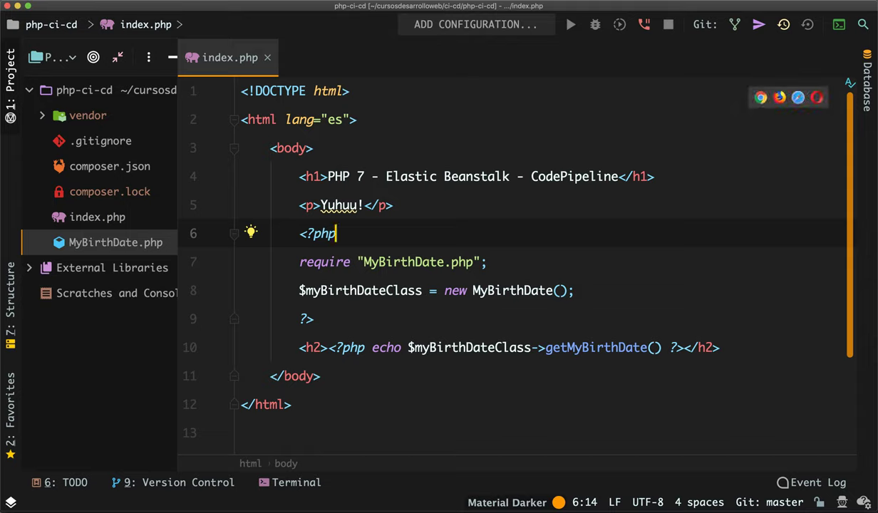
{"action": "key", "text": "super+Tab"}
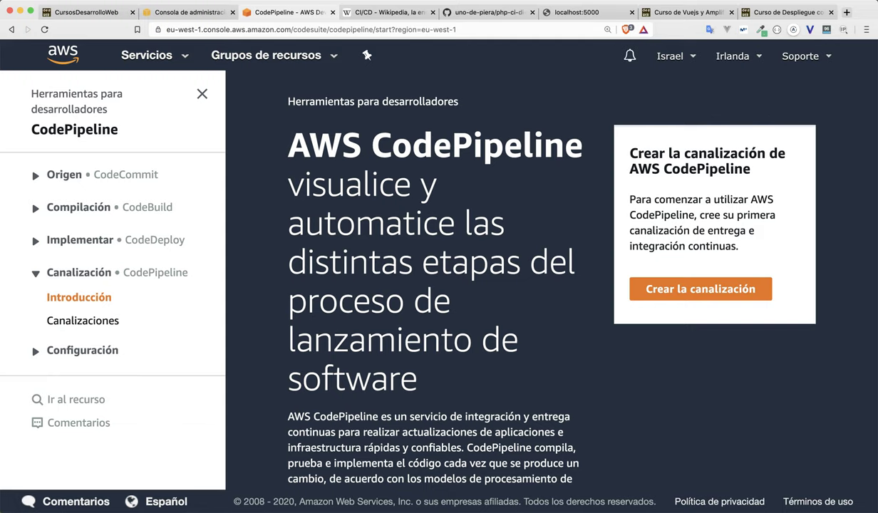
{"action": "left_click", "coordinate": [188, 12]}
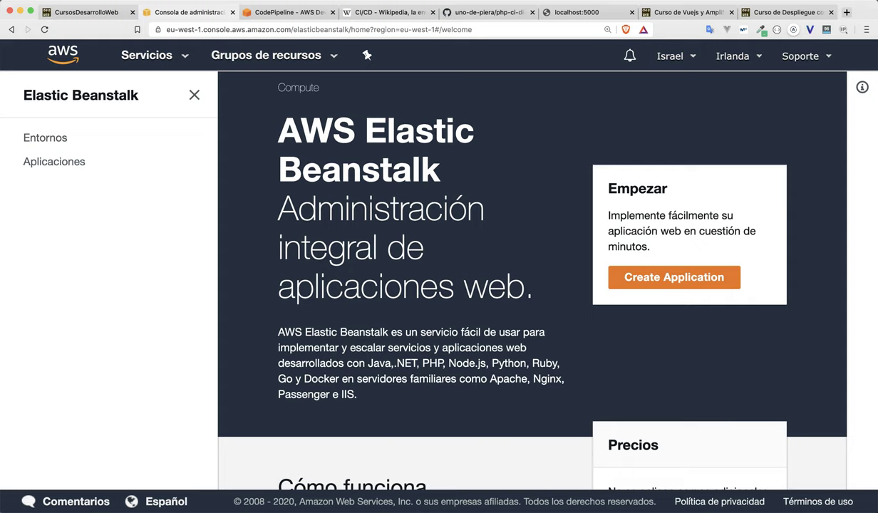
{"action": "key", "text": "ctrl+Tab"}
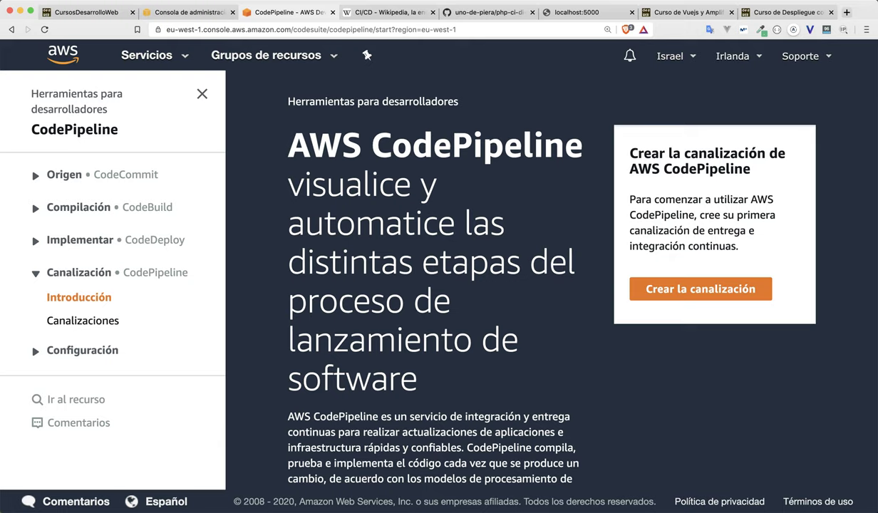
{"action": "left_click", "coordinate": [487, 12]}
{"action": "scroll", "coordinate": [457, 271], "scroll_direction": "down", "scroll_amount": 3}
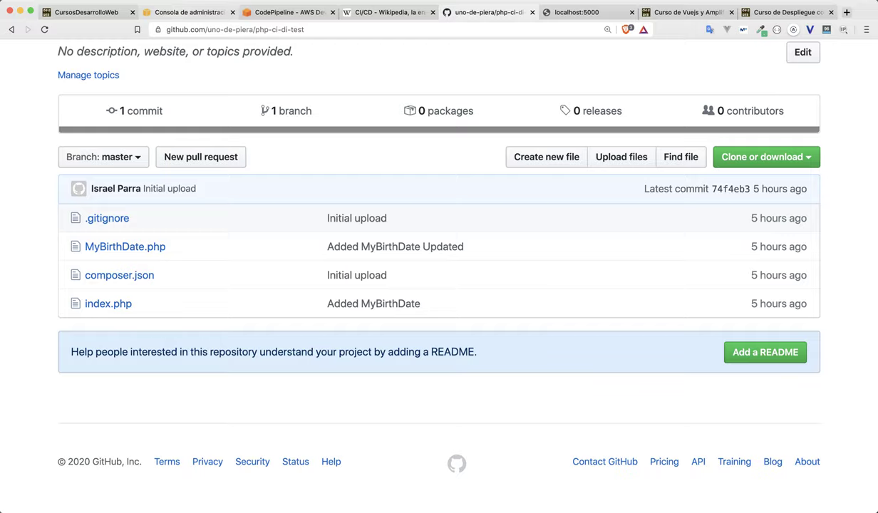
Start a new Elastic Beanstalk web application and name it php-ci-cd
{"action": "left_click", "coordinate": [189, 12]}
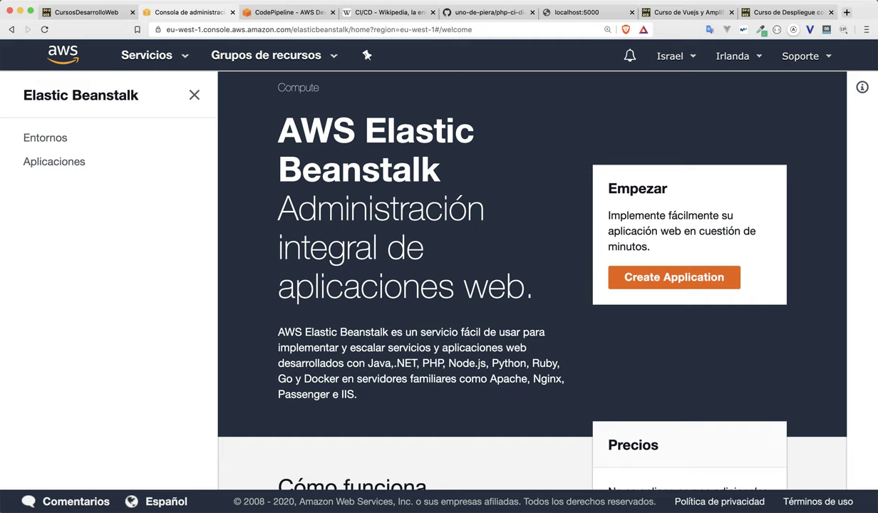
{"action": "left_click", "coordinate": [674, 278]}
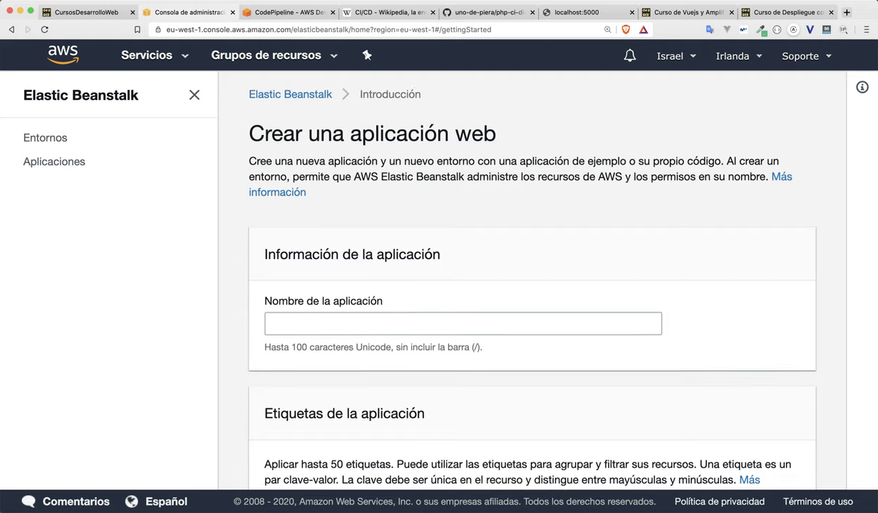
{"action": "scroll", "coordinate": [531, 285], "scroll_direction": "down", "scroll_amount": 2}
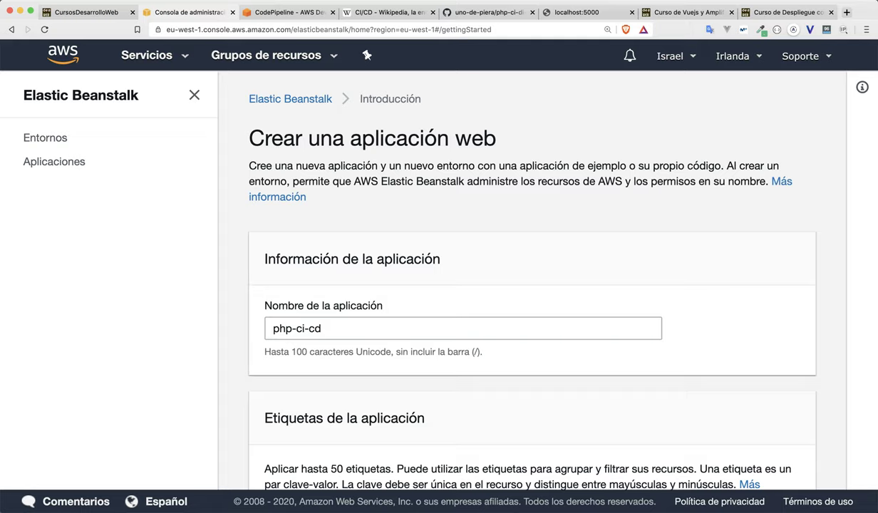
Set the Elastic Beanstalk application's platform to PHP
{"action": "scroll", "coordinate": [531, 285], "scroll_direction": "down", "scroll_amount": 10}
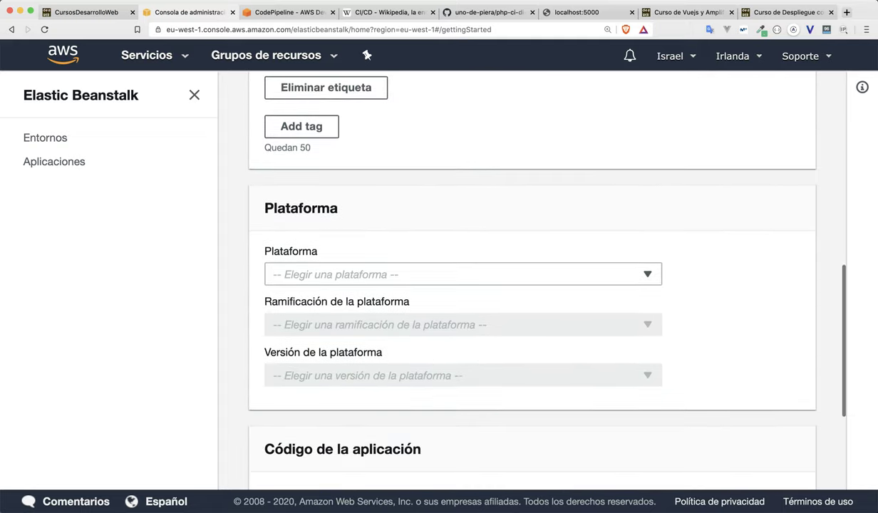
{"action": "left_click", "coordinate": [463, 275]}
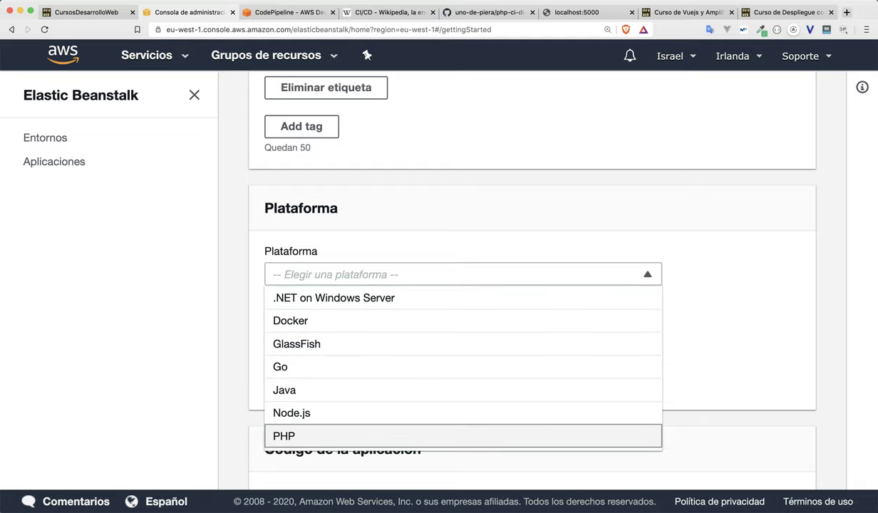
{"action": "scroll", "coordinate": [463, 371], "scroll_direction": "down", "scroll_amount": 2}
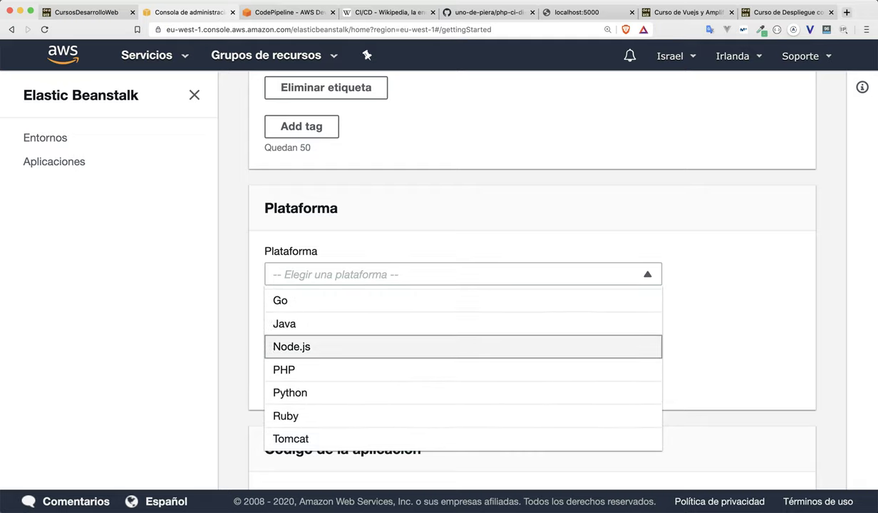
{"action": "scroll", "coordinate": [464, 370], "scroll_direction": "up", "scroll_amount": 2}
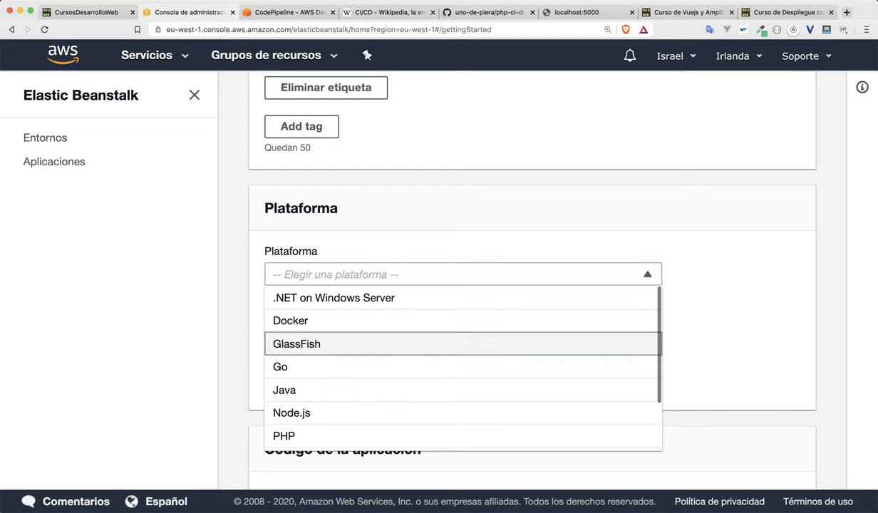
{"action": "scroll", "coordinate": [463, 369], "scroll_direction": "down", "scroll_amount": 2}
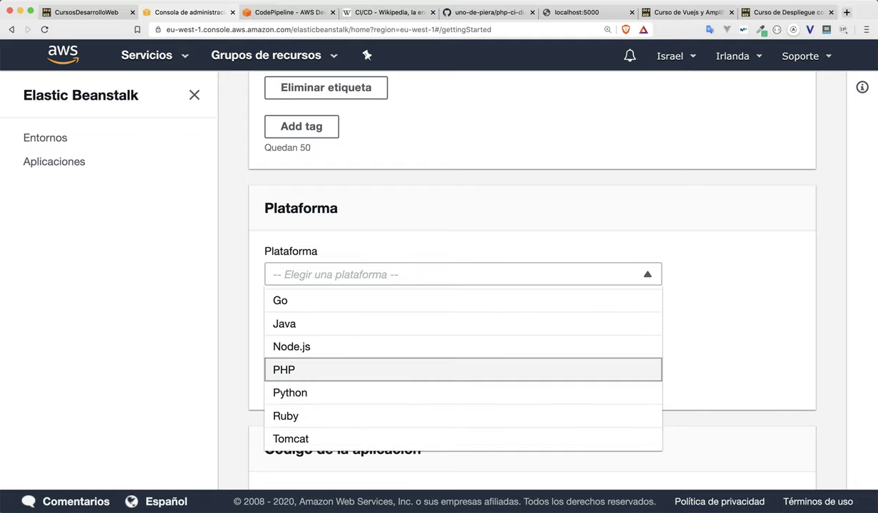
{"action": "left_click", "coordinate": [463, 369]}
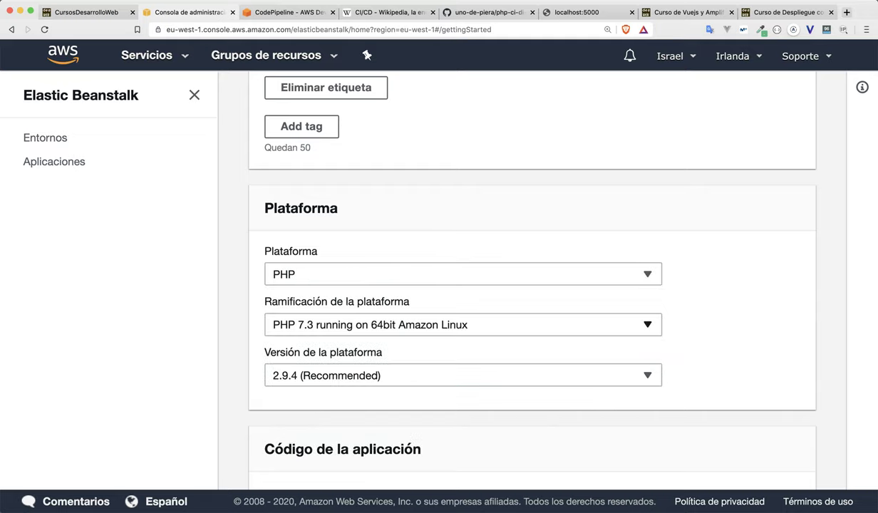
Check the available PHP platform branches and create the application with the sample application code
{"action": "left_click", "coordinate": [464, 325]}
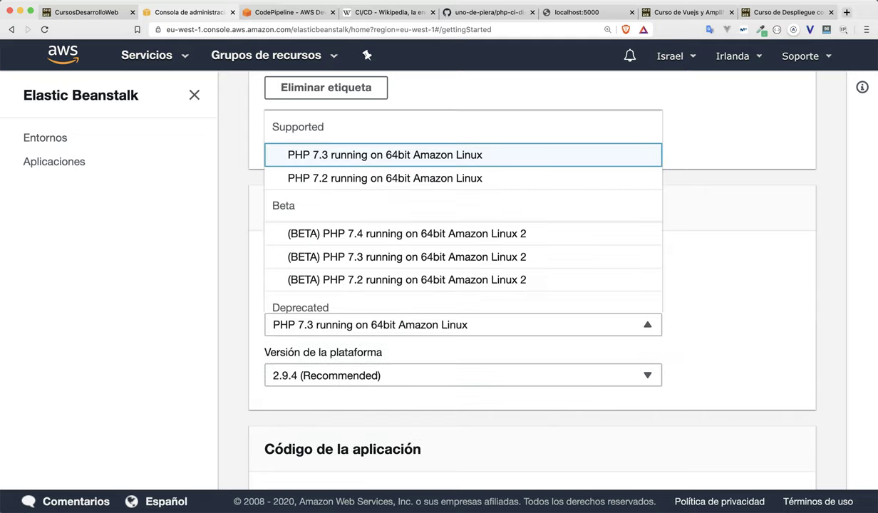
{"action": "left_click", "coordinate": [727, 325]}
{"action": "scroll", "coordinate": [530, 271], "scroll_direction": "down", "scroll_amount": 5}
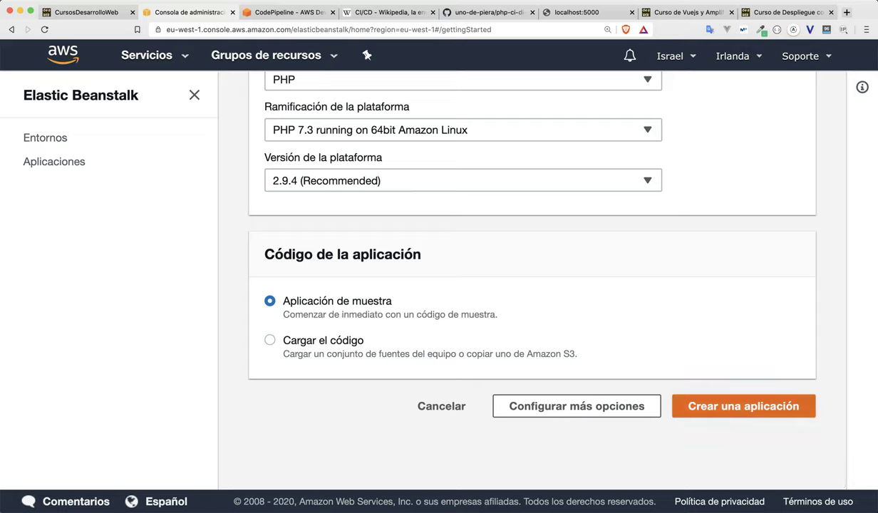
{"action": "left_click", "coordinate": [744, 405]}
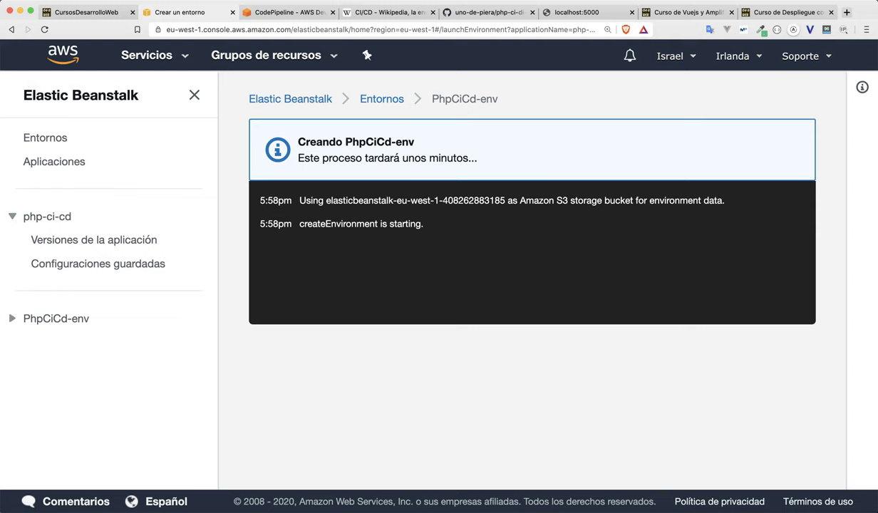
Start a new CodePipeline pipeline named php-ci-cd with a new service role and proceed to the source stage
{"action": "key", "text": "ctrl+Tab"}
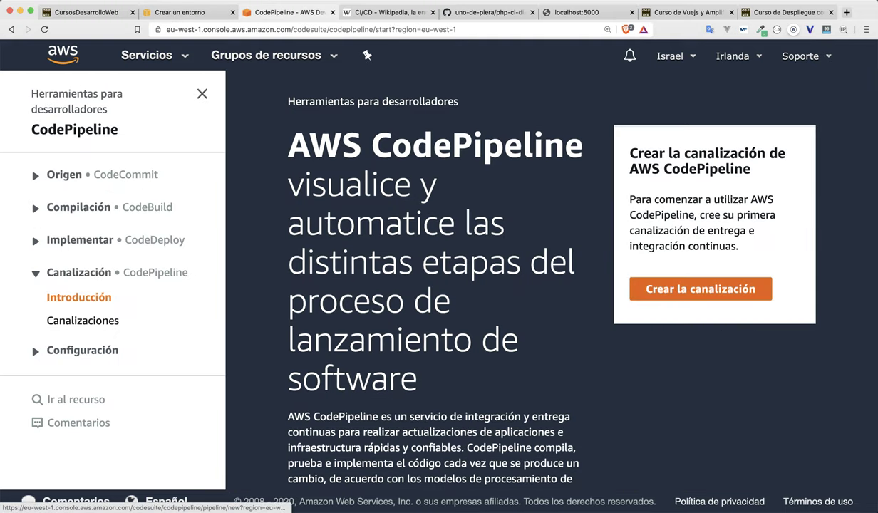
{"action": "left_click", "coordinate": [701, 289]}
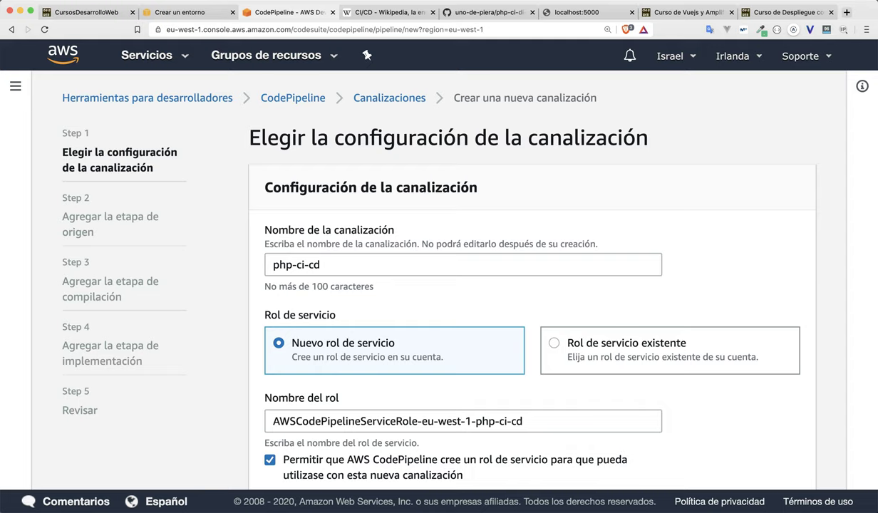
{"action": "scroll", "coordinate": [437, 270], "scroll_direction": "down", "scroll_amount": 5}
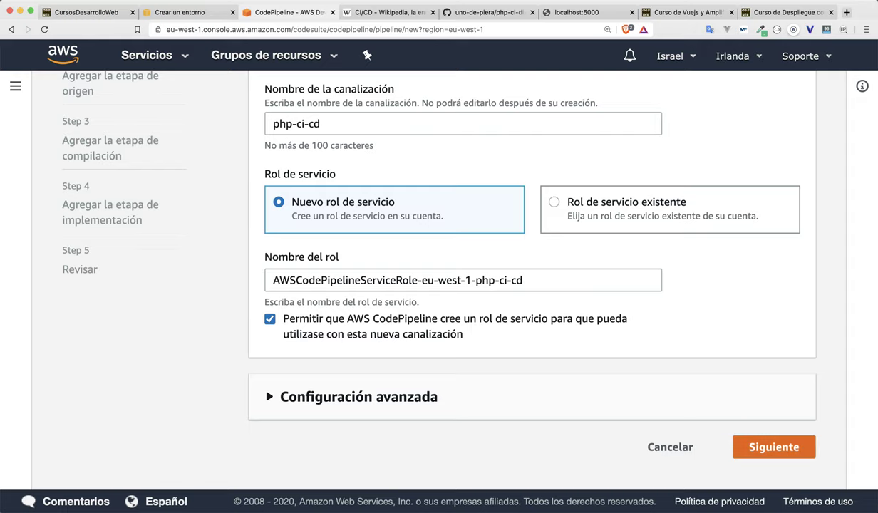
{"action": "left_click", "coordinate": [774, 447]}
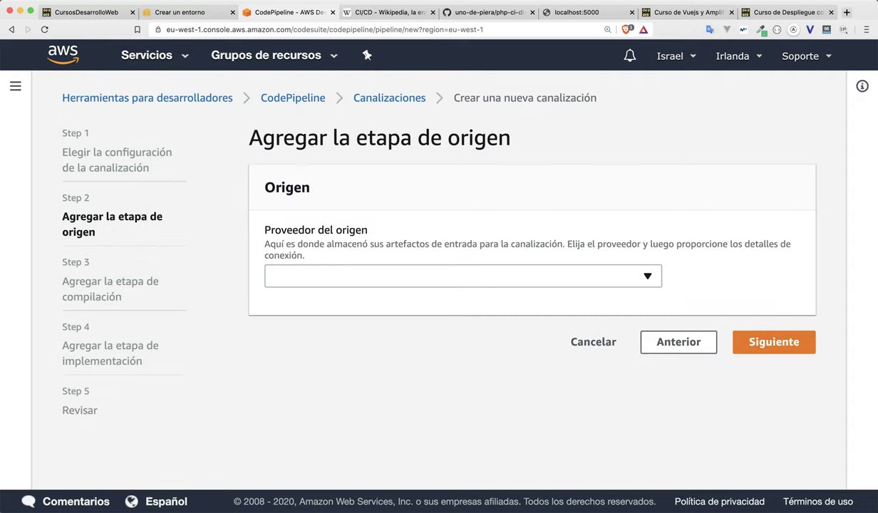
Set GitHub as the pipeline's source provider and connect CodePipeline to GitHub
{"action": "left_click", "coordinate": [463, 277]}
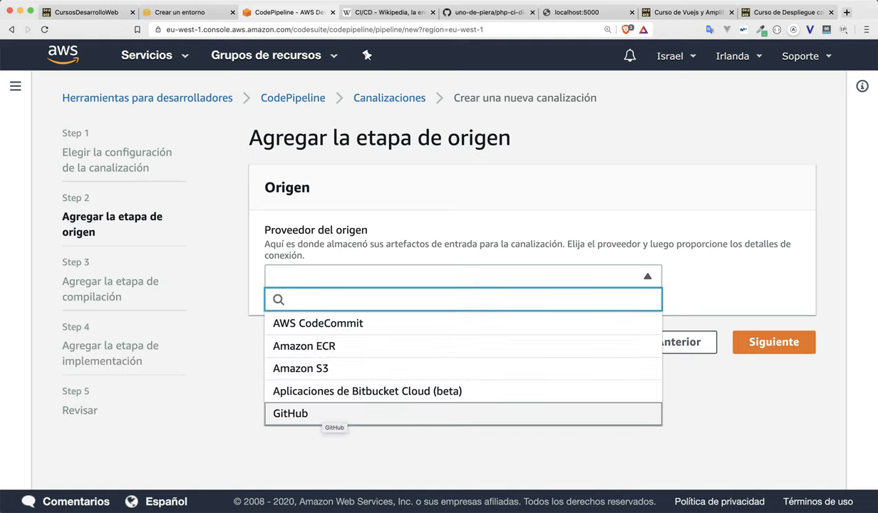
{"action": "left_click", "coordinate": [325, 413]}
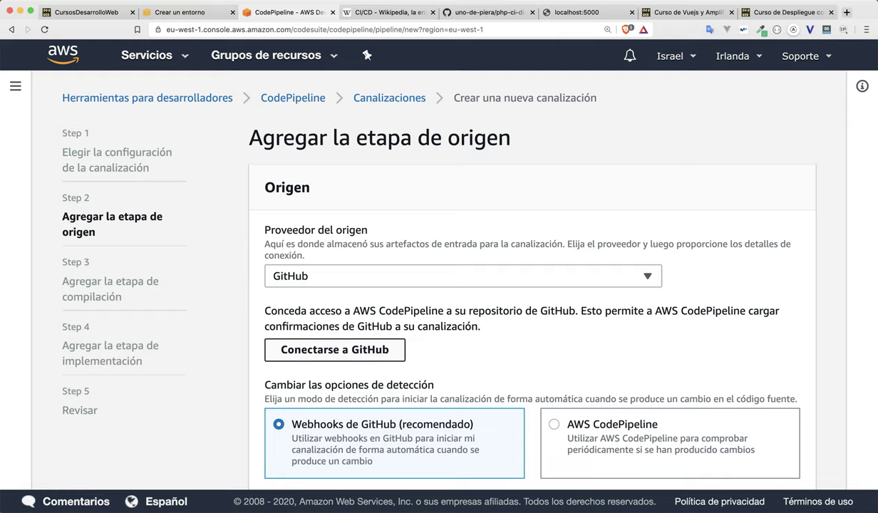
{"action": "left_click", "coordinate": [334, 349]}
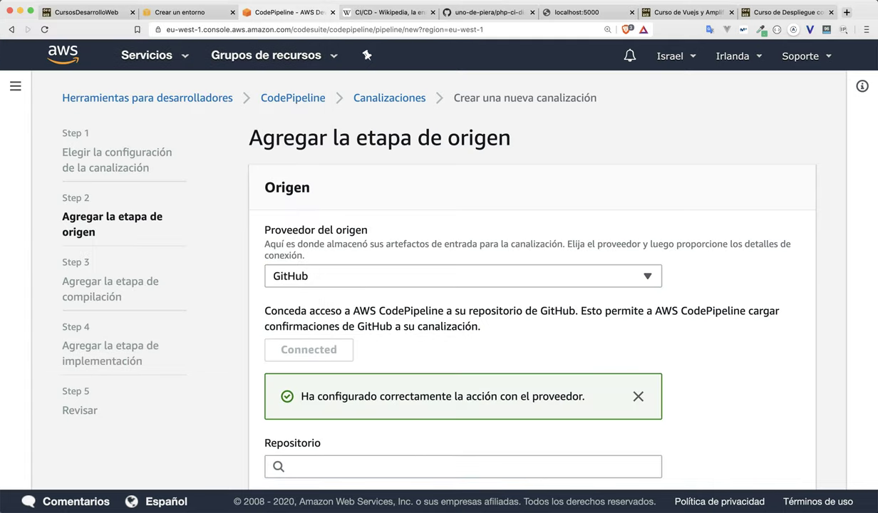
Select the php-ci-di-test repository and its master branch as the source, and complete the source stage with GitHub webhooks detection
{"action": "scroll", "coordinate": [456, 285], "scroll_direction": "down", "scroll_amount": 4}
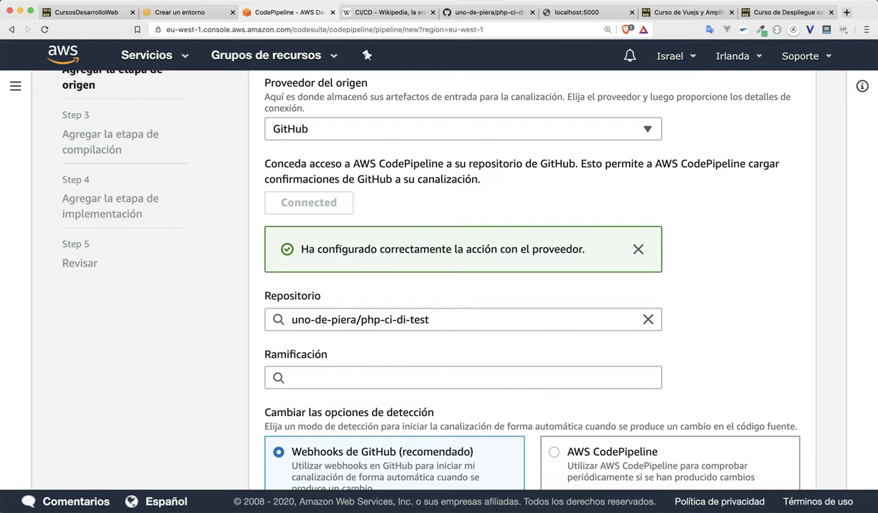
{"action": "left_click", "coordinate": [463, 378]}
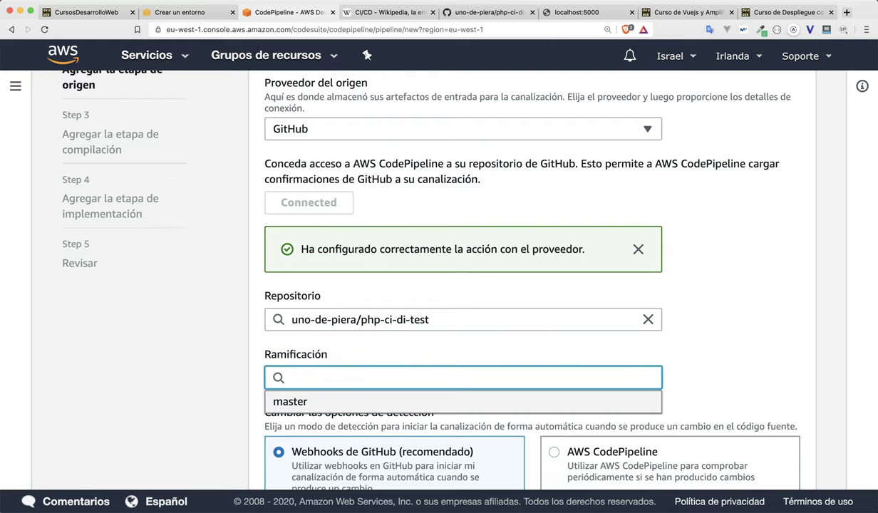
{"action": "left_click", "coordinate": [464, 402]}
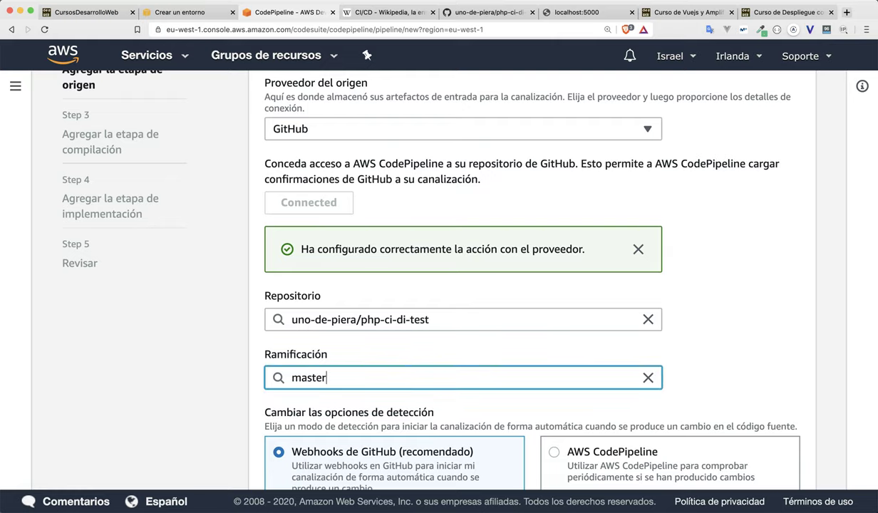
{"action": "scroll", "coordinate": [463, 285], "scroll_direction": "down", "scroll_amount": 3}
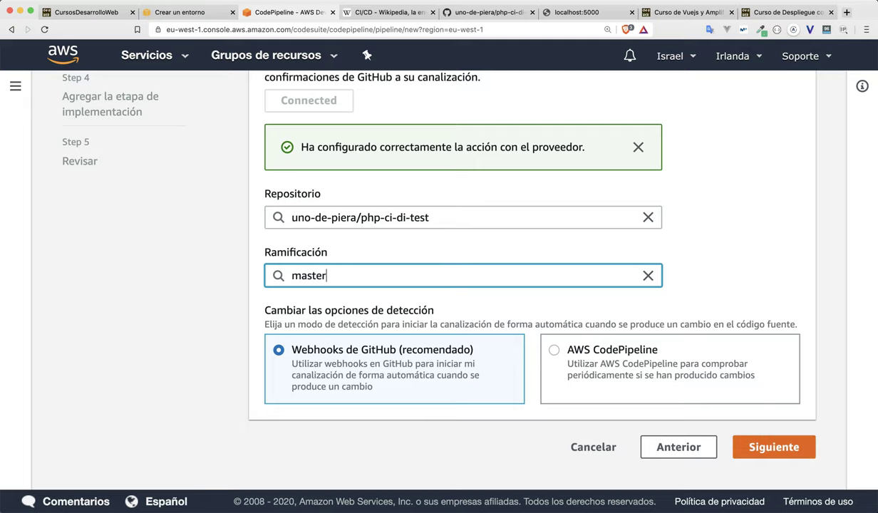
{"action": "left_click", "coordinate": [774, 447]}
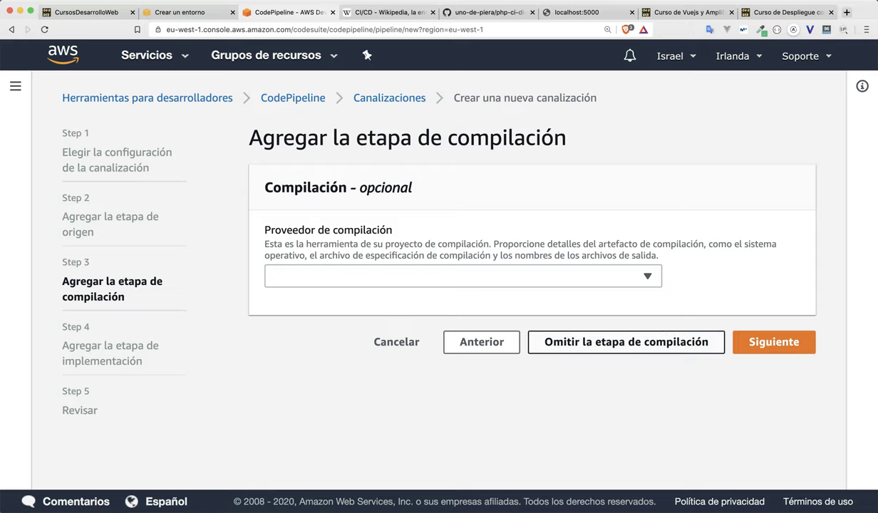
Skip the pipeline's build stage and set AWS Elastic Beanstalk as the deployment provider
{"action": "left_click", "coordinate": [625, 341]}
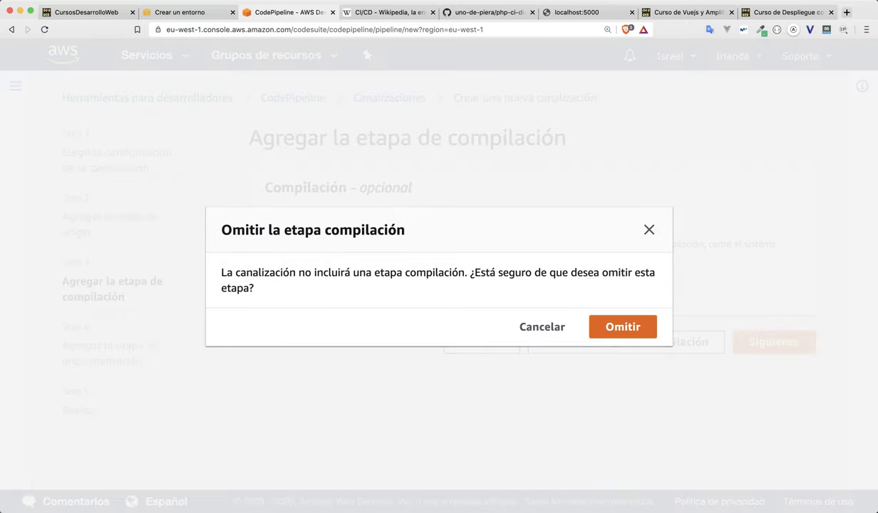
{"action": "left_click", "coordinate": [623, 327]}
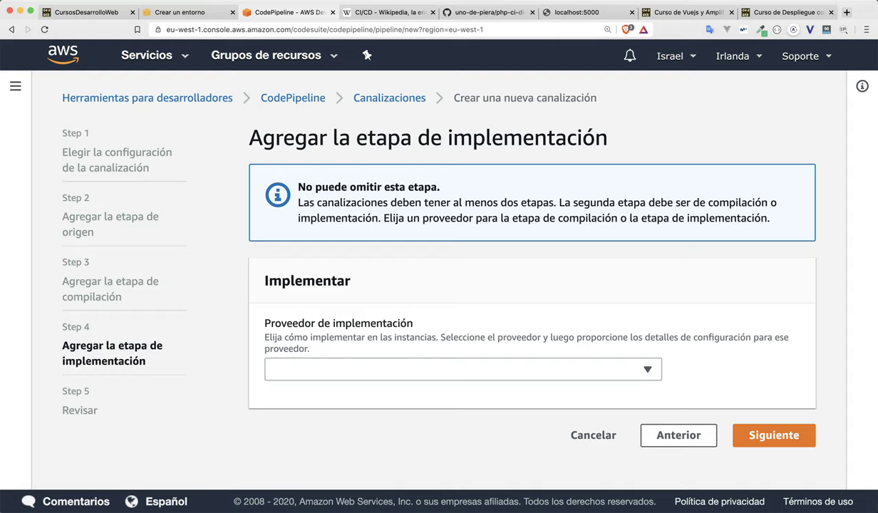
{"action": "left_click", "coordinate": [464, 370]}
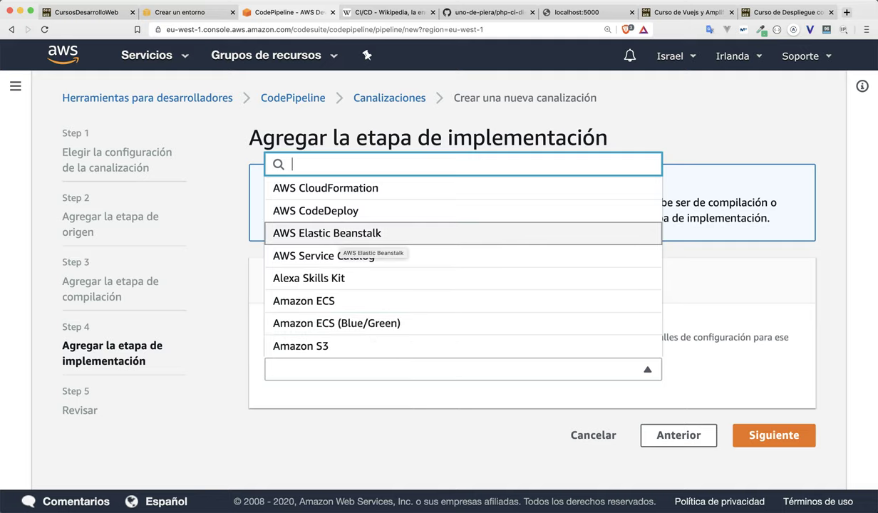
{"action": "left_click", "coordinate": [341, 238]}
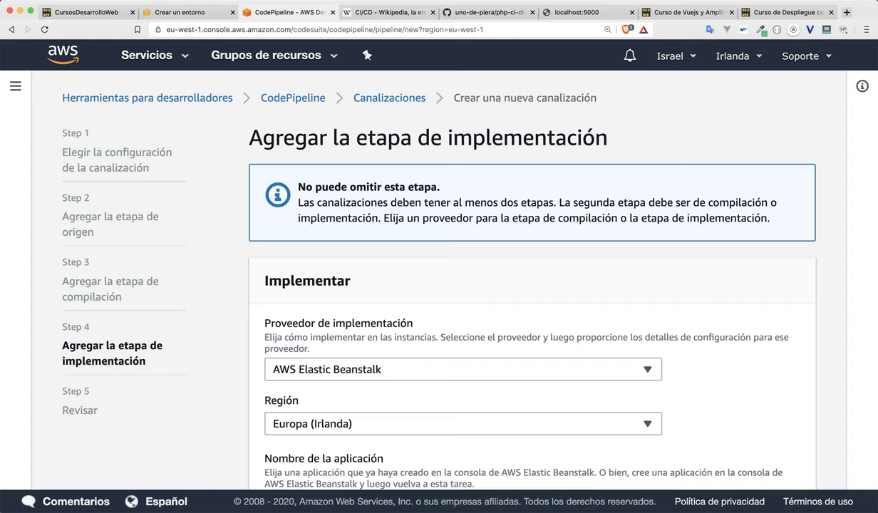
Set the deployment application to php-ci-cd and the environment to PhpCiCd-env, and proceed to the review stage
{"action": "scroll", "coordinate": [461, 285], "scroll_direction": "down", "scroll_amount": 5}
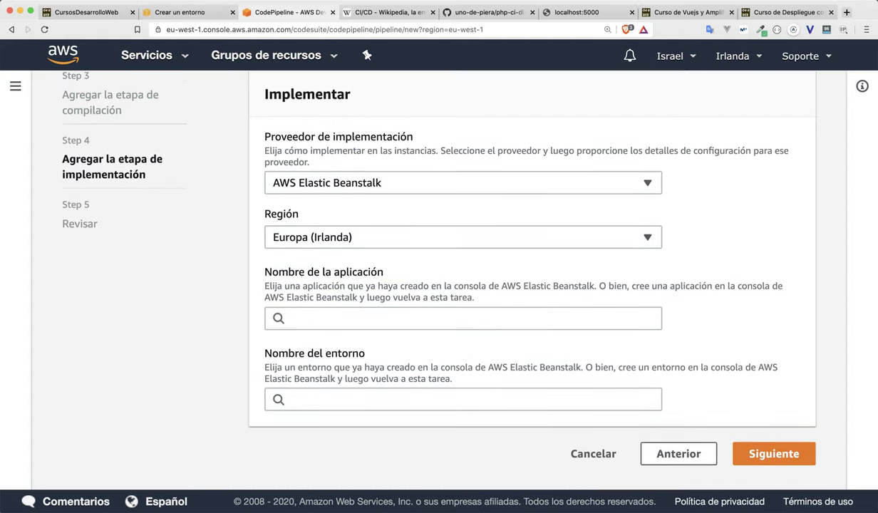
{"action": "left_click", "coordinate": [428, 319]}
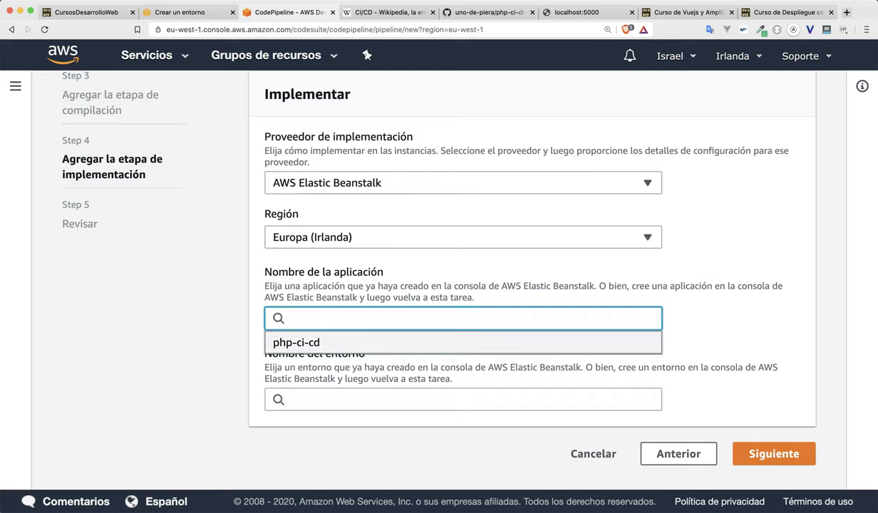
{"action": "left_click", "coordinate": [399, 342]}
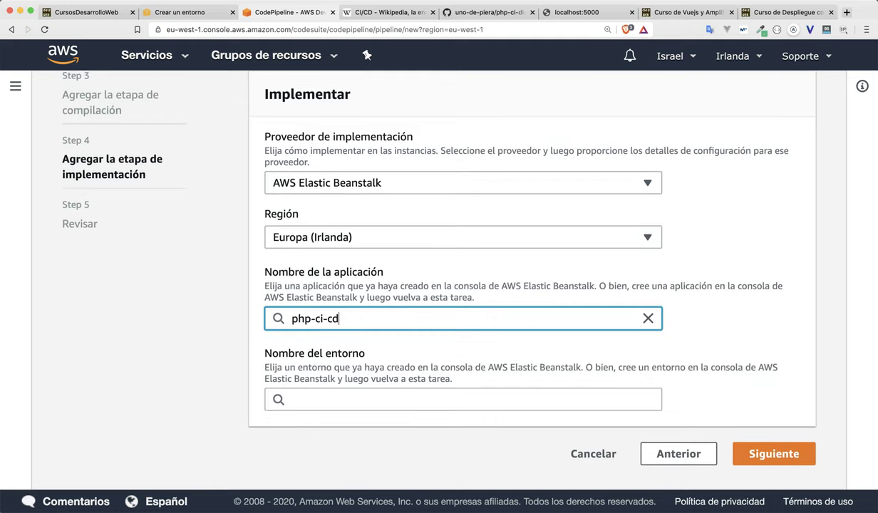
{"action": "left_click", "coordinate": [427, 399]}
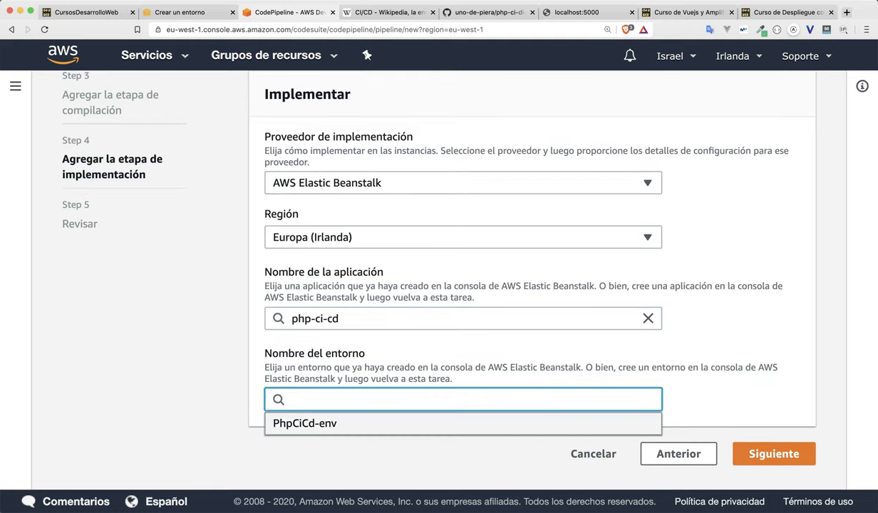
{"action": "left_click", "coordinate": [399, 423]}
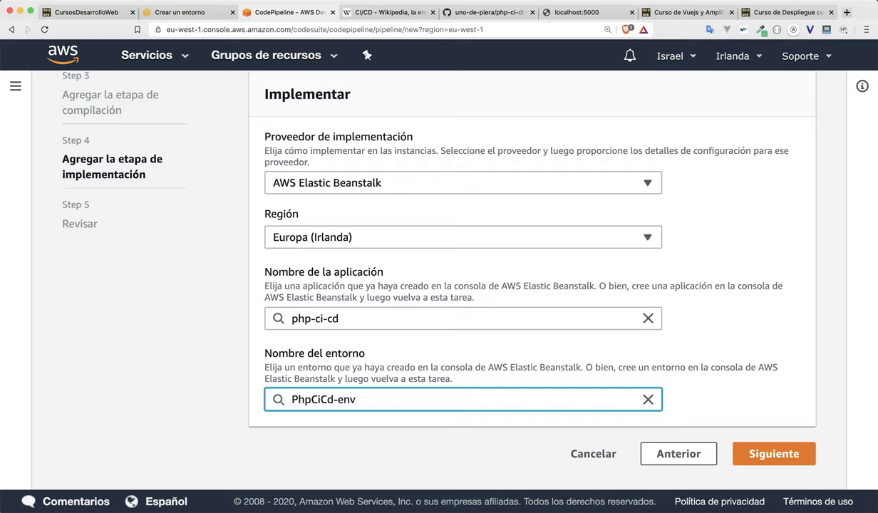
{"action": "double_click", "coordinate": [340, 400]}
{"action": "left_click", "coordinate": [427, 420]}
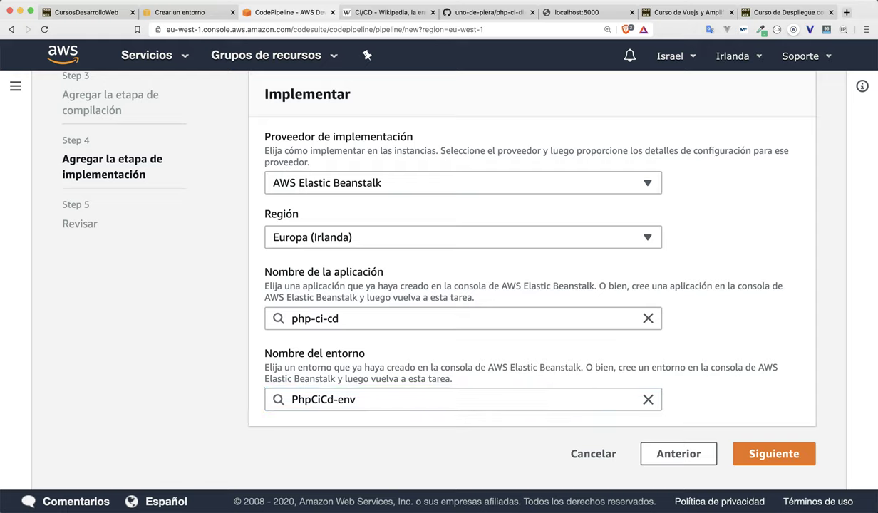
{"action": "left_click", "coordinate": [774, 454]}
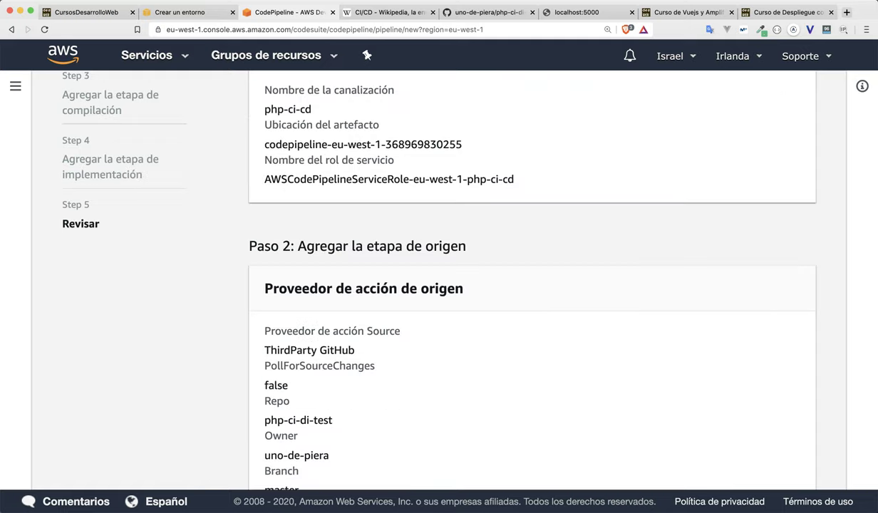
Review the configuration of all php-ci-cd pipeline stages and create the pipeline
{"action": "scroll", "coordinate": [532, 279], "scroll_direction": "up", "scroll_amount": 3}
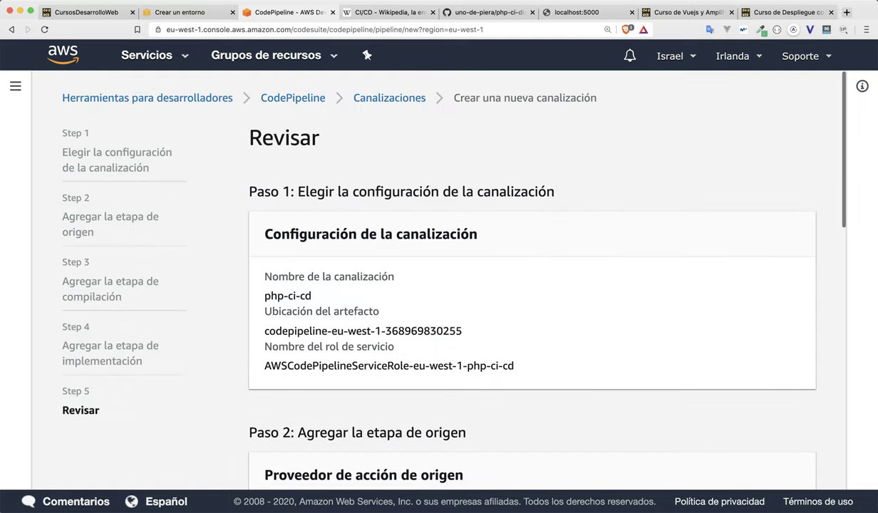
{"action": "scroll", "coordinate": [532, 280], "scroll_direction": "down", "scroll_amount": 10}
{"action": "scroll", "coordinate": [532, 280], "scroll_direction": "up", "scroll_amount": 10}
{"action": "scroll", "coordinate": [531, 280], "scroll_direction": "down", "scroll_amount": 10}
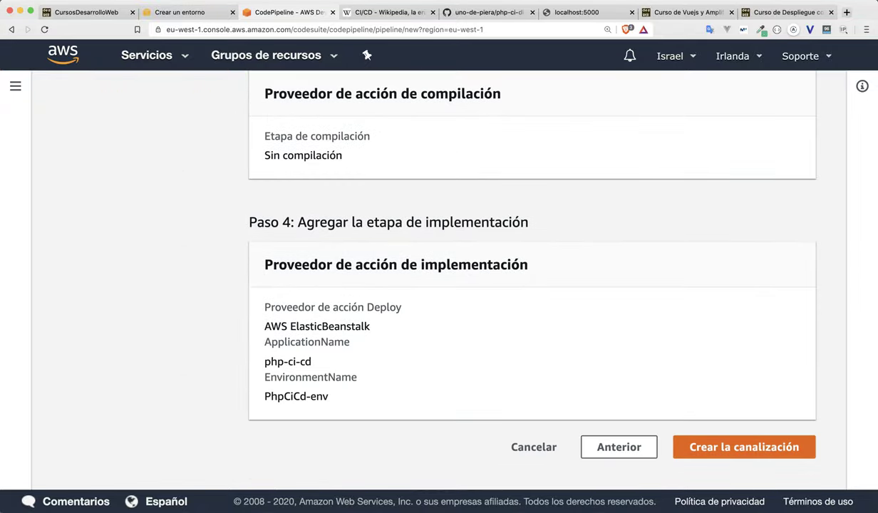
{"action": "left_click", "coordinate": [744, 447]}
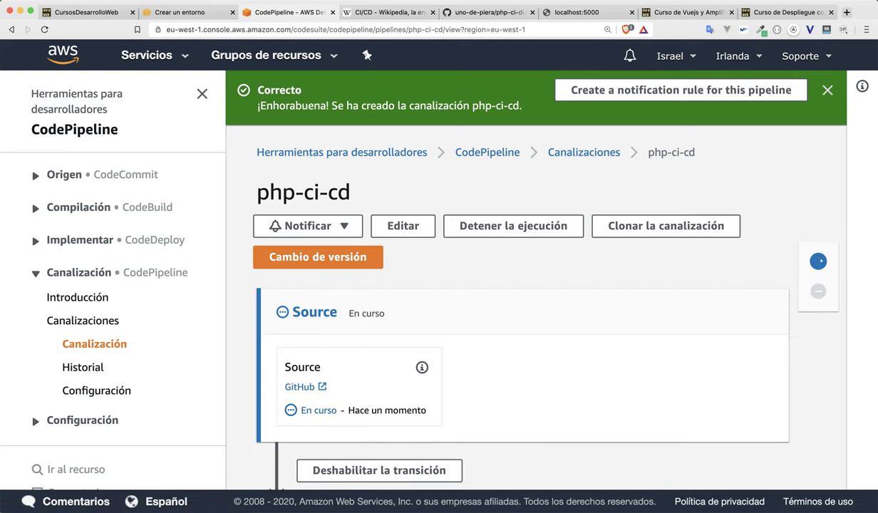
Monitor the pipeline's Source and Deploy stages and check the PhpCiCd-env event log in Elastic Beanstalk
{"action": "scroll", "coordinate": [523, 299], "scroll_direction": "down", "scroll_amount": 3}
{"action": "scroll", "coordinate": [523, 299], "scroll_direction": "up", "scroll_amount": 5}
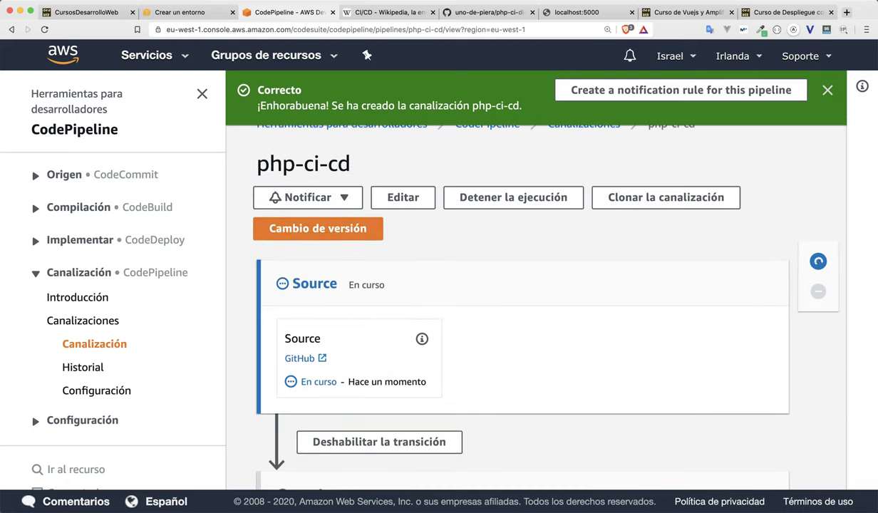
{"action": "scroll", "coordinate": [522, 299], "scroll_direction": "down", "scroll_amount": 3}
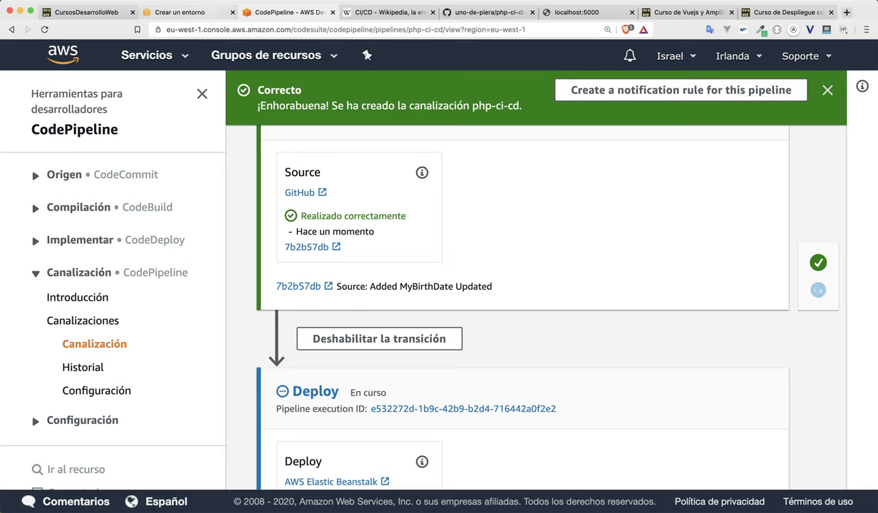
{"action": "left_click", "coordinate": [192, 12]}
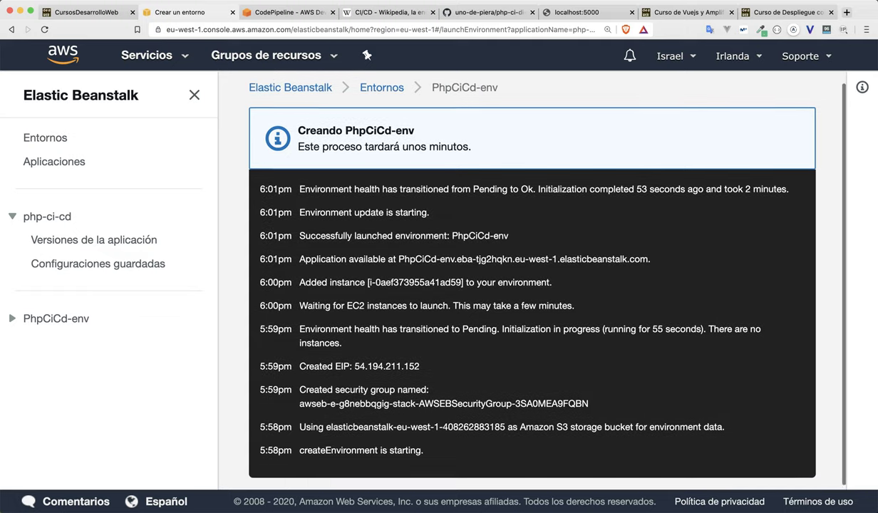
{"action": "scroll", "coordinate": [532, 285], "scroll_direction": "down", "scroll_amount": 1}
{"action": "scroll", "coordinate": [532, 285], "scroll_direction": "up", "scroll_amount": 1}
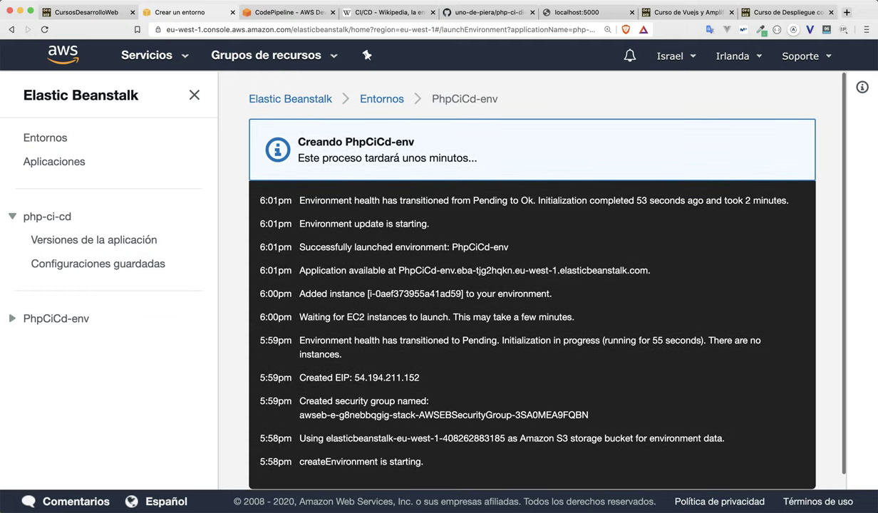
{"action": "left_click", "coordinate": [282, 12]}
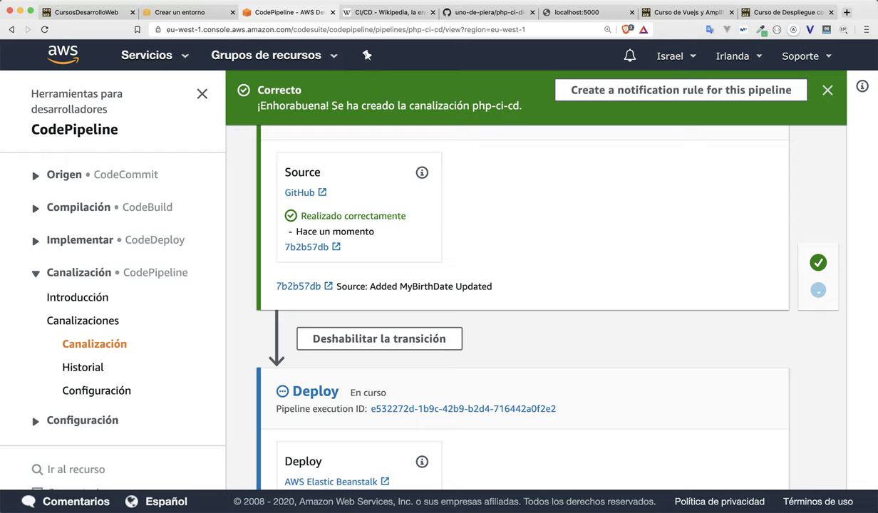
{"action": "scroll", "coordinate": [522, 306], "scroll_direction": "down", "scroll_amount": 3}
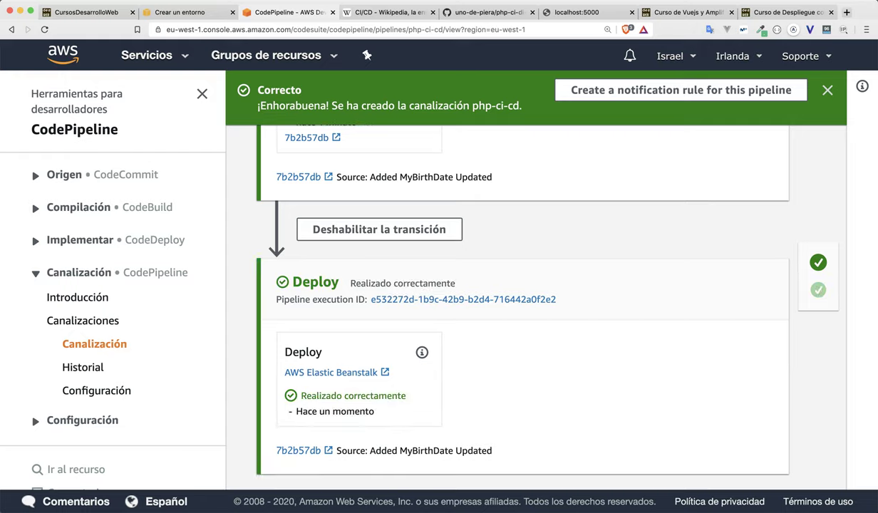
{"action": "scroll", "coordinate": [527, 299], "scroll_direction": "up", "scroll_amount": 5}
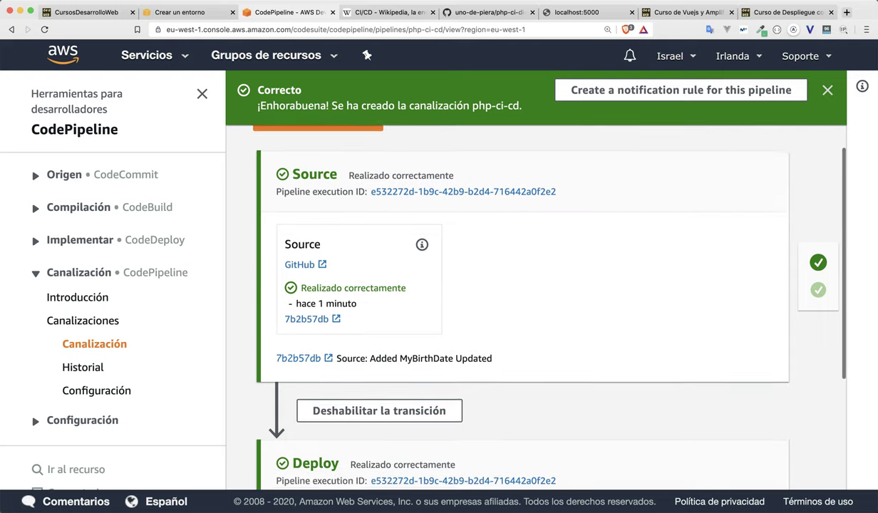
{"action": "scroll", "coordinate": [527, 299], "scroll_direction": "down", "scroll_amount": 5}
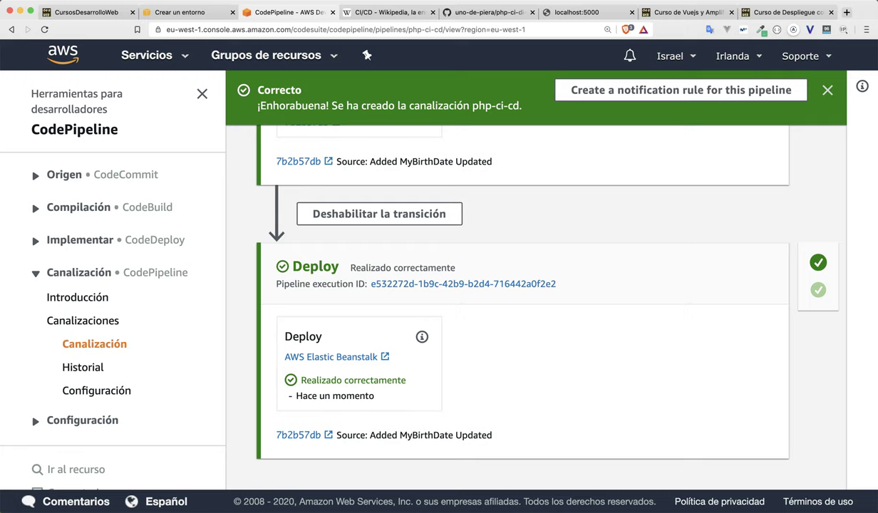
{"action": "left_click", "coordinate": [181, 12]}
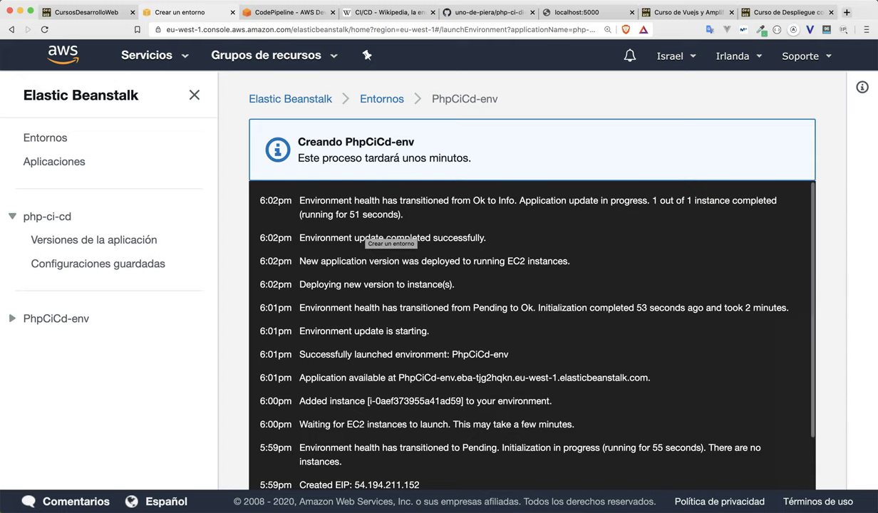
Go from the pipeline's Deploy stage to its Elastic Beanstalk application and examine the page at the PhpCiCd-env URL in a new tab
{"action": "key", "text": "ctrl+Tab"}
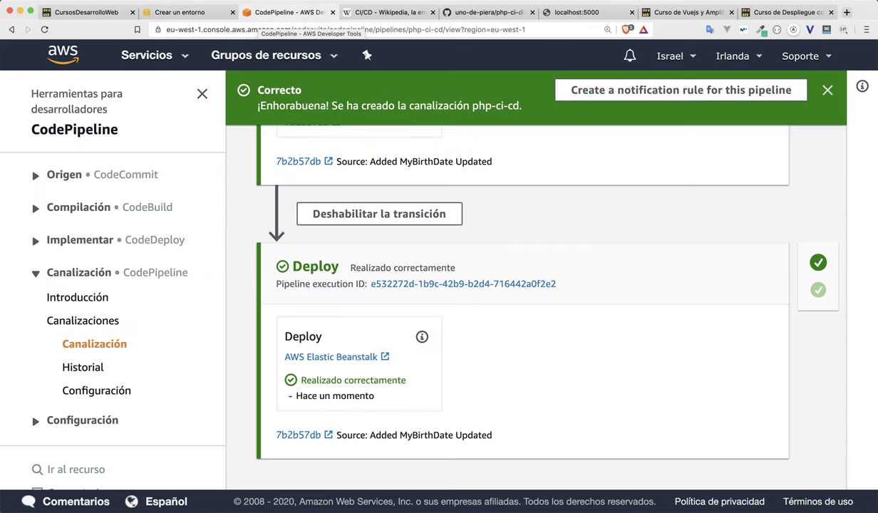
{"action": "left_click", "coordinate": [331, 357]}
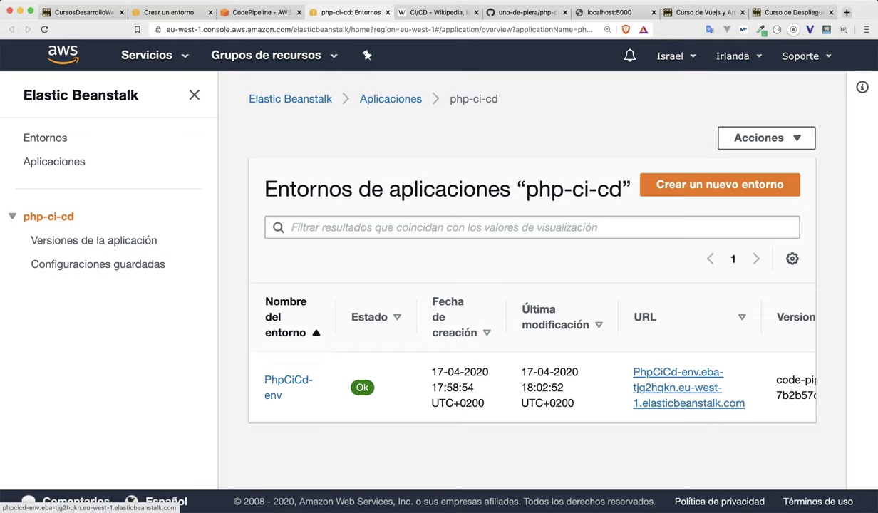
{"action": "left_click", "coordinate": [678, 388], "text": "super"}
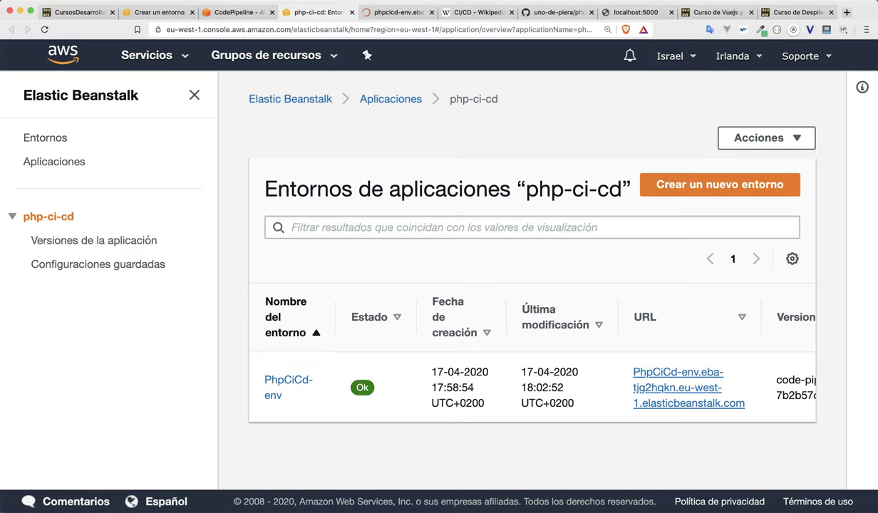
{"action": "left_click", "coordinate": [396, 12]}
{"action": "left_click_drag", "start_coordinate": [116, 112], "coordinate": [4, 49]}
{"action": "left_click", "coordinate": [192, 135]}
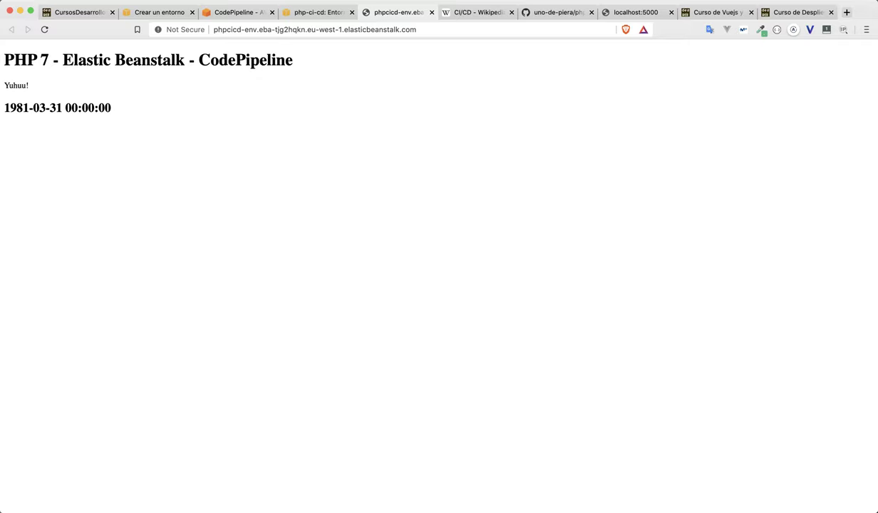
Switch to the code editor and chain ->format("d M Y") on a new line after the Carbon::create call in MyBirthDate.php
{"action": "key", "text": "super+Tab"}
{"action": "key", "text": "super+Tab"}
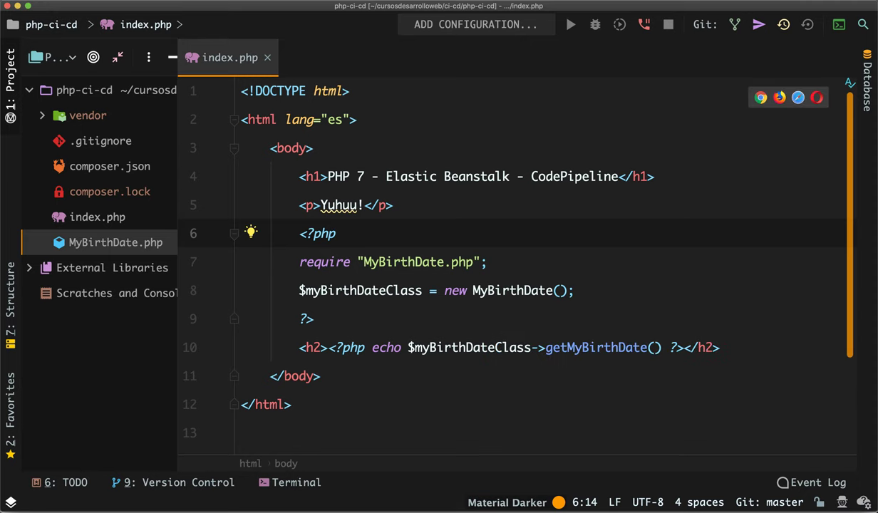
{"action": "double_click", "coordinate": [115, 243]}
{"action": "scroll", "coordinate": [399, 242], "scroll_direction": "down", "scroll_amount": 3}
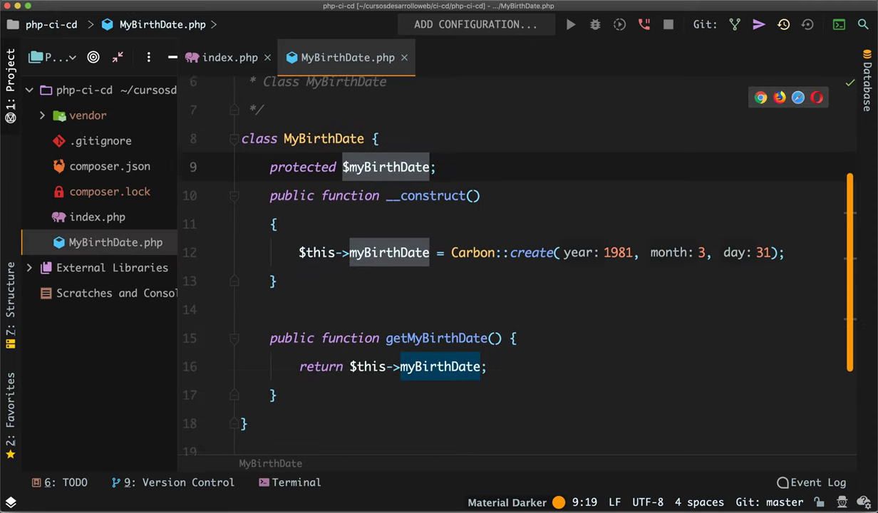
{"action": "left_click", "coordinate": [785, 248]}
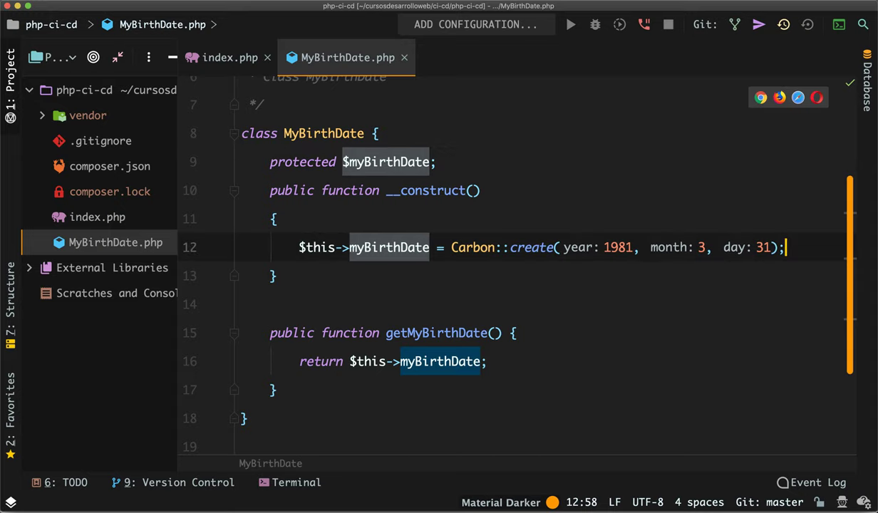
{"action": "key", "text": "BackSpace"}
{"action": "key", "text": "Return"}
{"action": "type", "text": "->format(\"d M Y\");"}
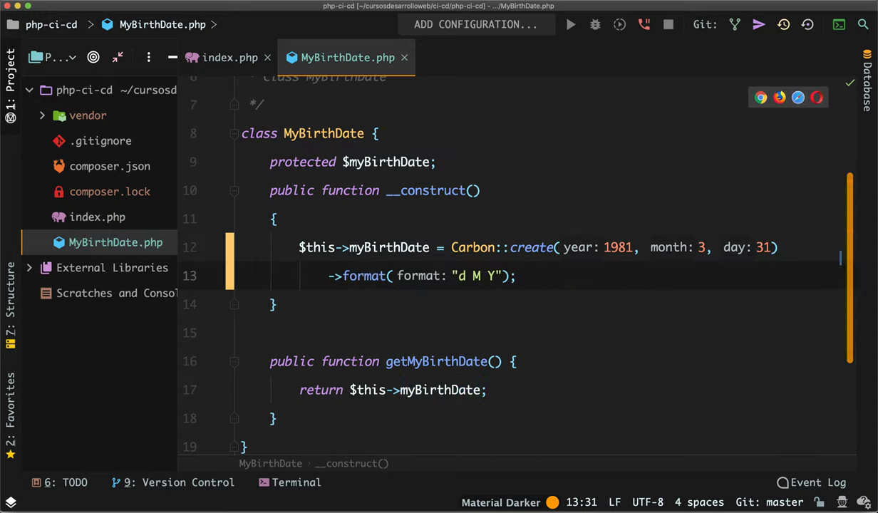
Switch to the browser, reload localhost:5000 and check the date format on the local page
{"action": "key", "text": "super+Tab"}
{"action": "key", "text": "super+Tab"}
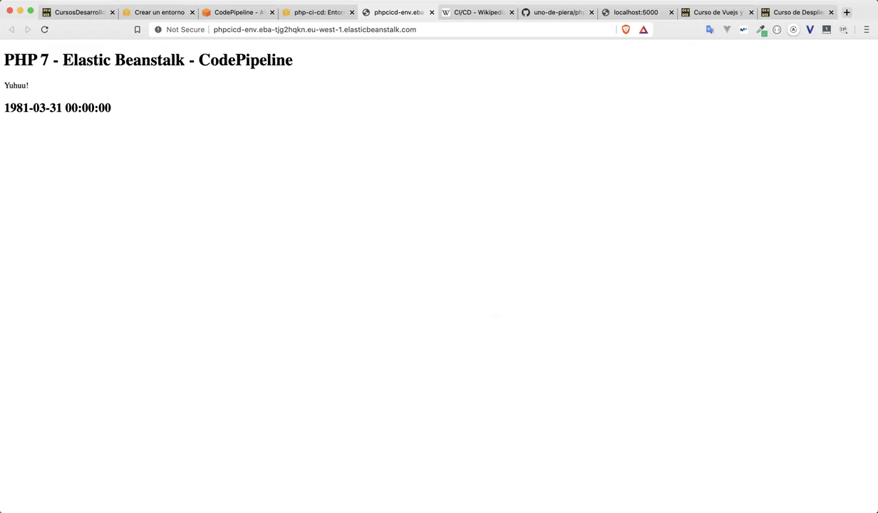
{"action": "left_click", "coordinate": [627, 12]}
{"action": "left_click", "coordinate": [499, 30]}
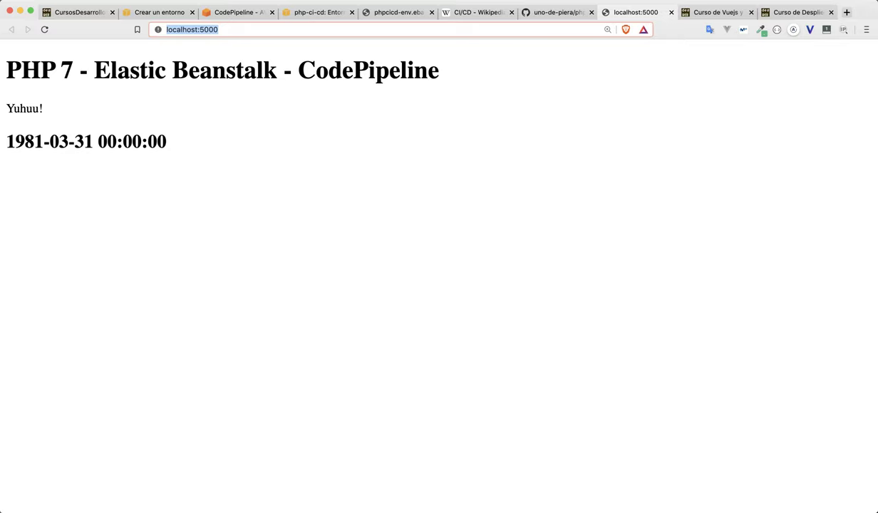
{"action": "key", "text": "Return"}
{"action": "left_click_drag", "start_coordinate": [106, 141], "coordinate": [2, 116]}
{"action": "left_click", "coordinate": [57, 140]}
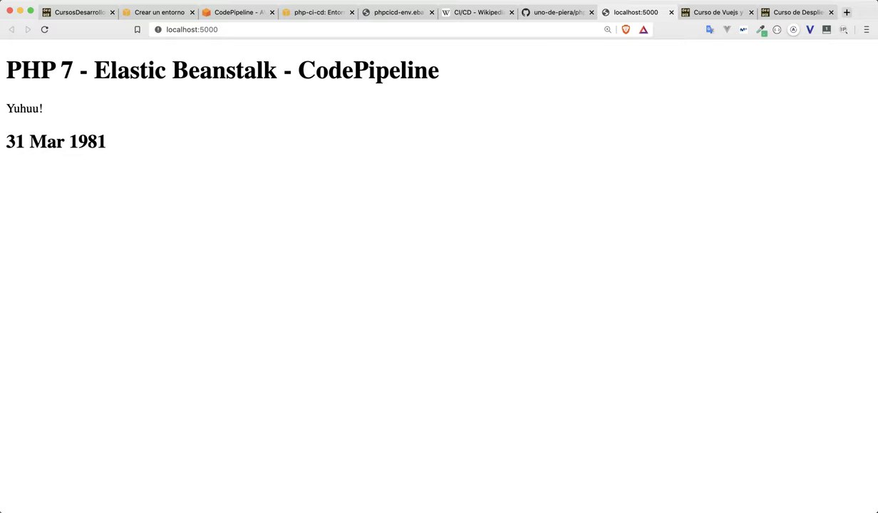
Switch to the terminal and commit all tracked changes on master with the message "Updated format"
{"action": "key", "text": "super+Tab"}
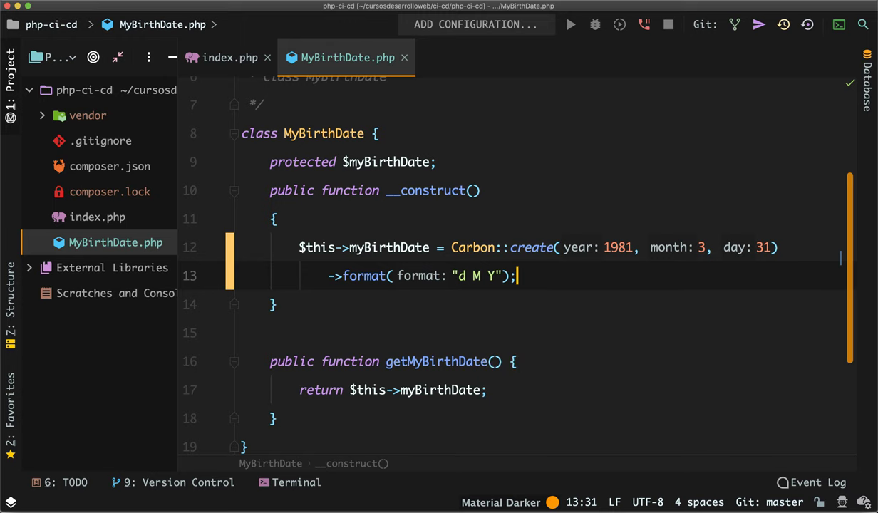
{"action": "key", "text": "super+Tab"}
{"action": "key", "text": "super+Tab"}
{"action": "key", "text": "super+Tab"}
{"action": "key", "text": "super+Tab"}
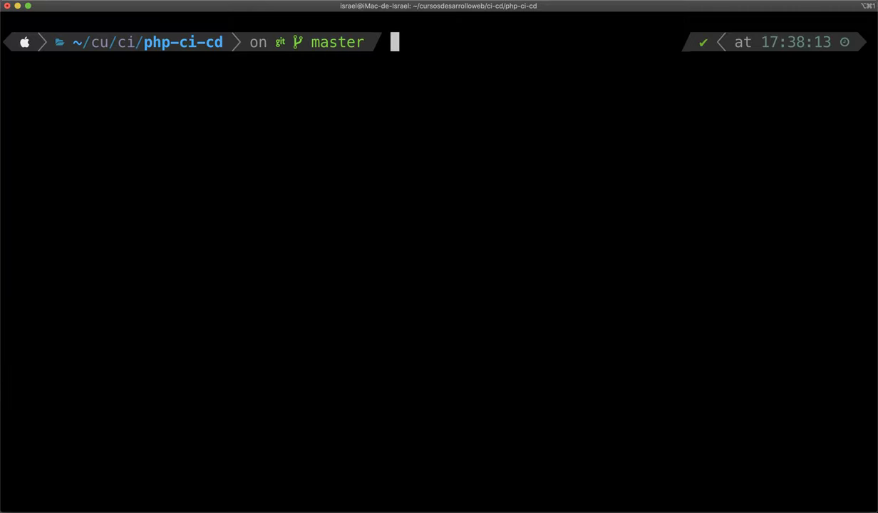
{"action": "type", "text": "git commit -am \""}
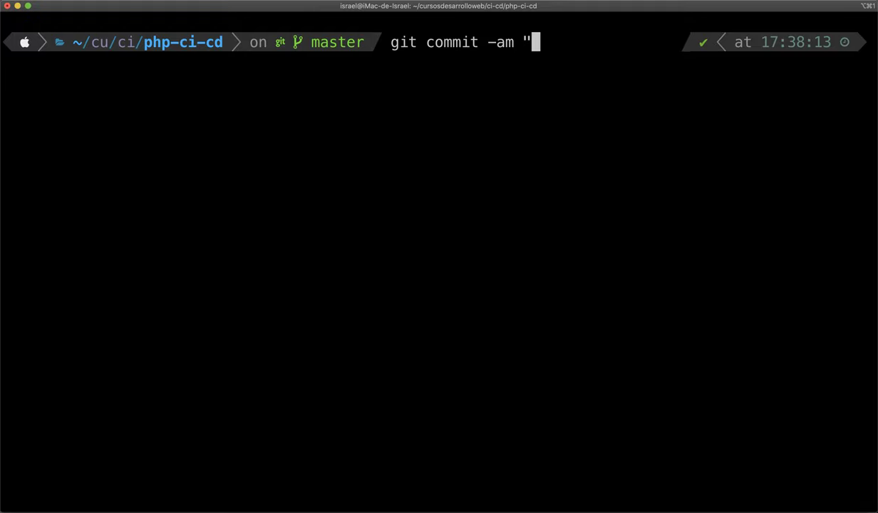
{"action": "type", "text": "Updated forma"}
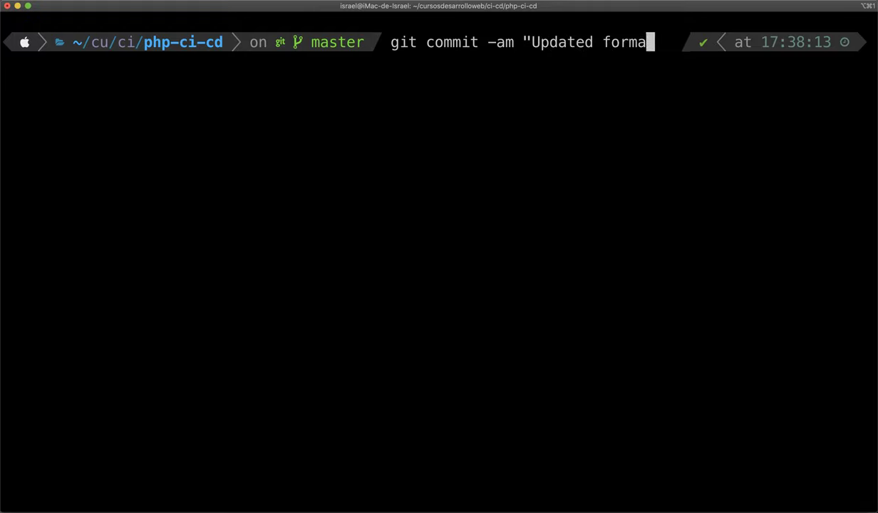
{"action": "type", "text": "t\""}
{"action": "key", "text": "Return"}
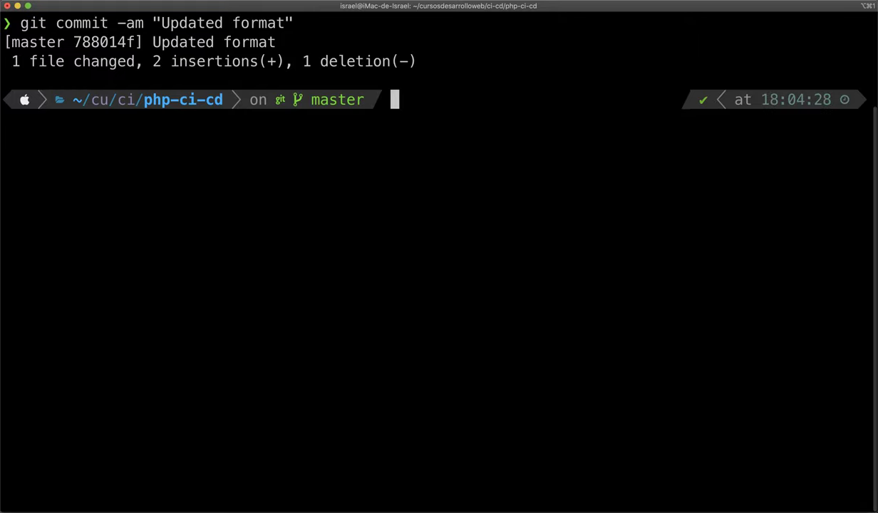
Push the committed changes on the master branch to the origin remote
{"action": "type", "text": "git push origin master"}
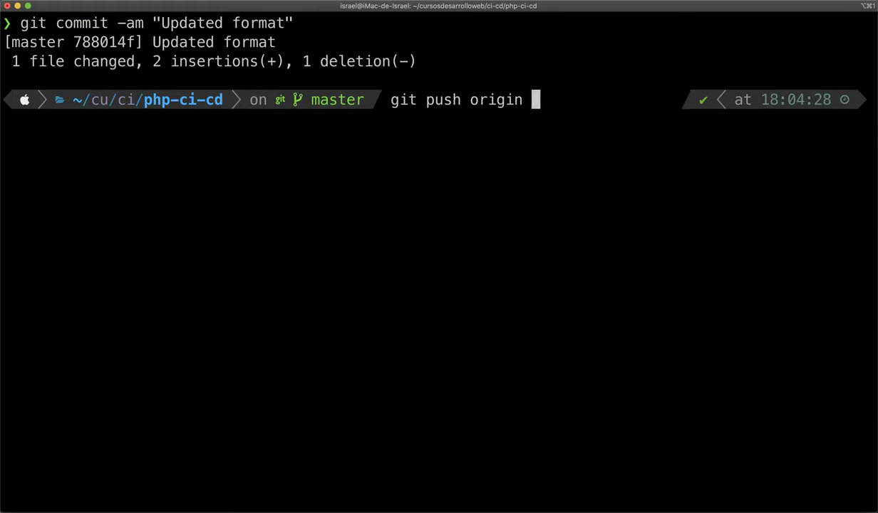
{"action": "key", "text": "Return"}
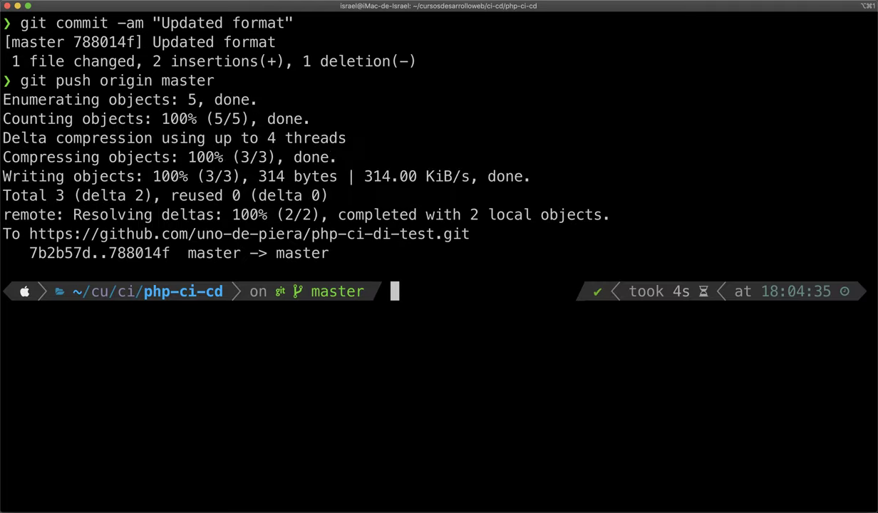
Switch to the browser and follow the "Updated format" commit through the php-ci-cd pipeline's Source and Deploy stages in CodePipeline
{"action": "key", "text": "super+Tab"}
{"action": "key", "text": "super+Tab"}
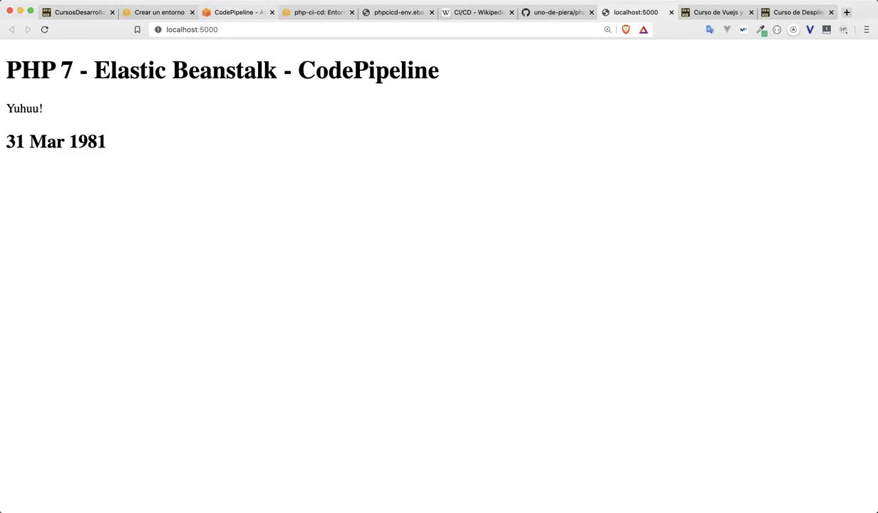
{"action": "left_click", "coordinate": [239, 12]}
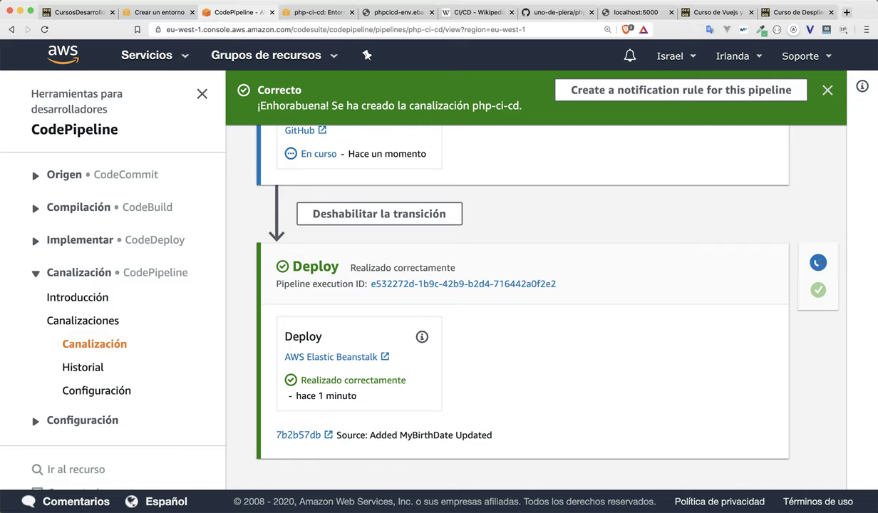
{"action": "left_click_drag", "start_coordinate": [370, 435], "coordinate": [491, 435]}
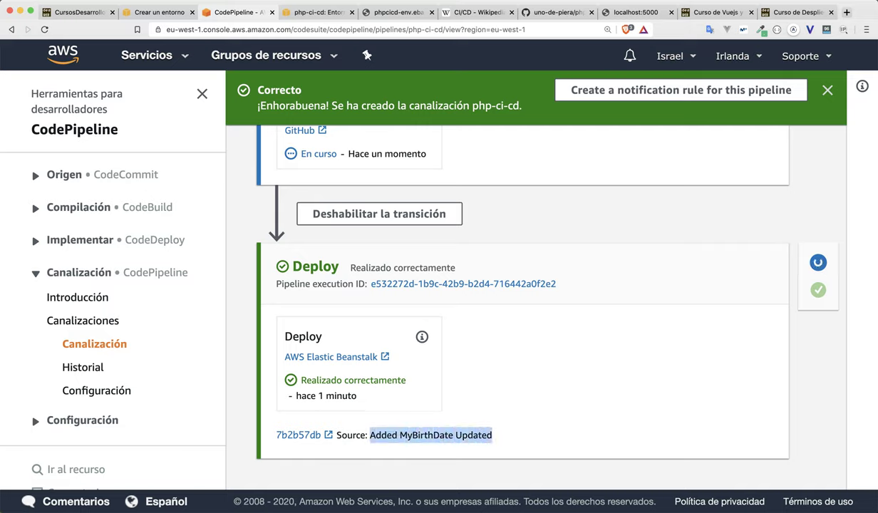
{"action": "left_click", "coordinate": [493, 449]}
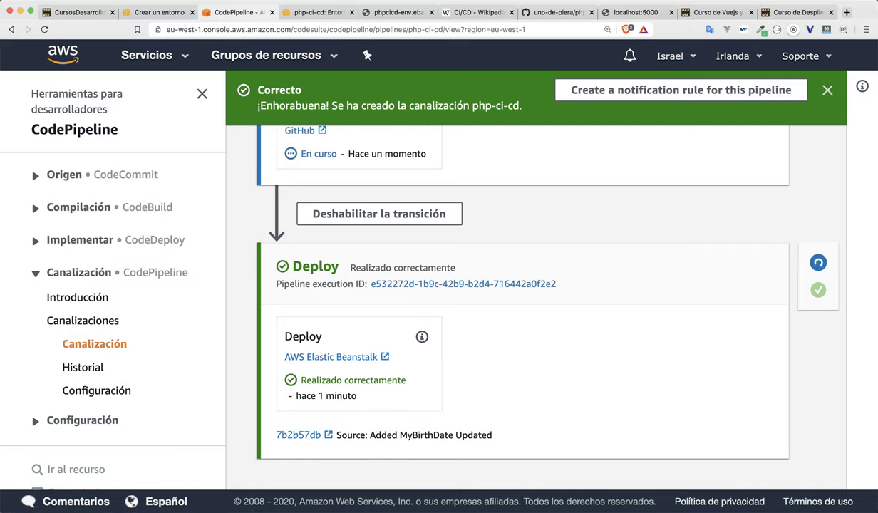
{"action": "scroll", "coordinate": [527, 285], "scroll_direction": "up", "scroll_amount": 4}
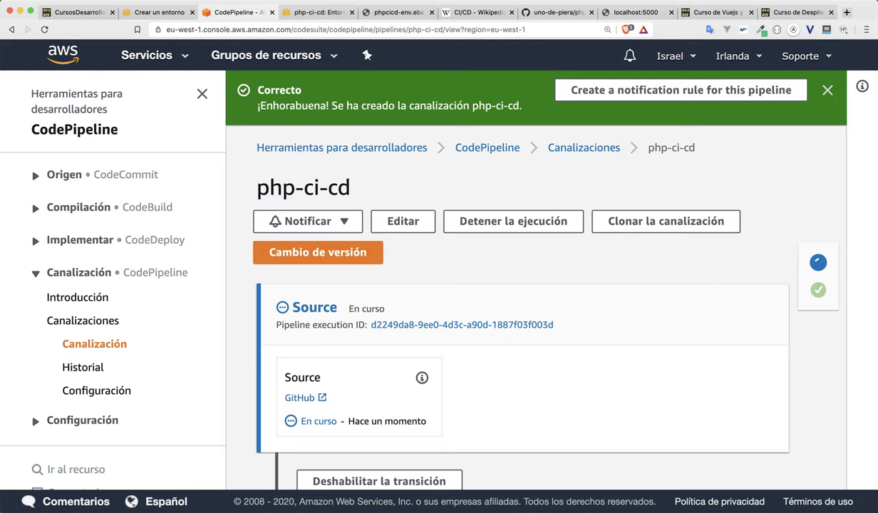
{"action": "scroll", "coordinate": [527, 285], "scroll_direction": "down", "scroll_amount": 1}
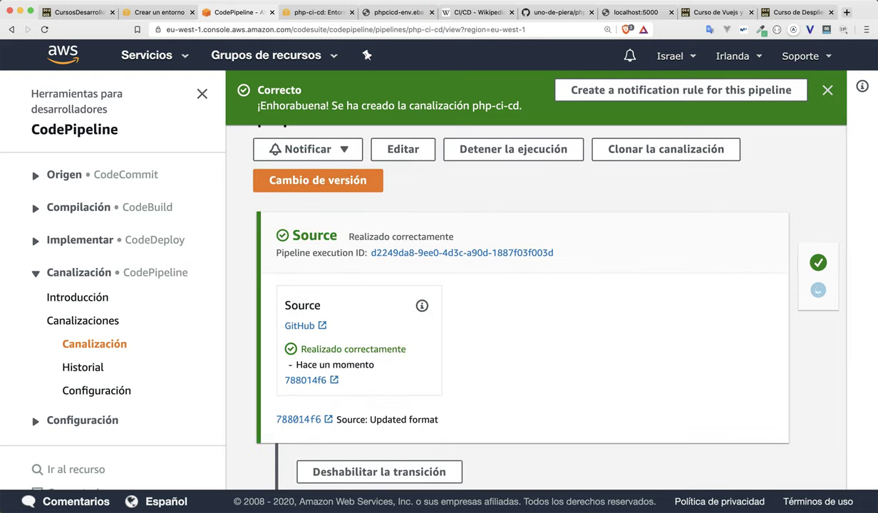
{"action": "scroll", "coordinate": [528, 299], "scroll_direction": "down", "scroll_amount": 1}
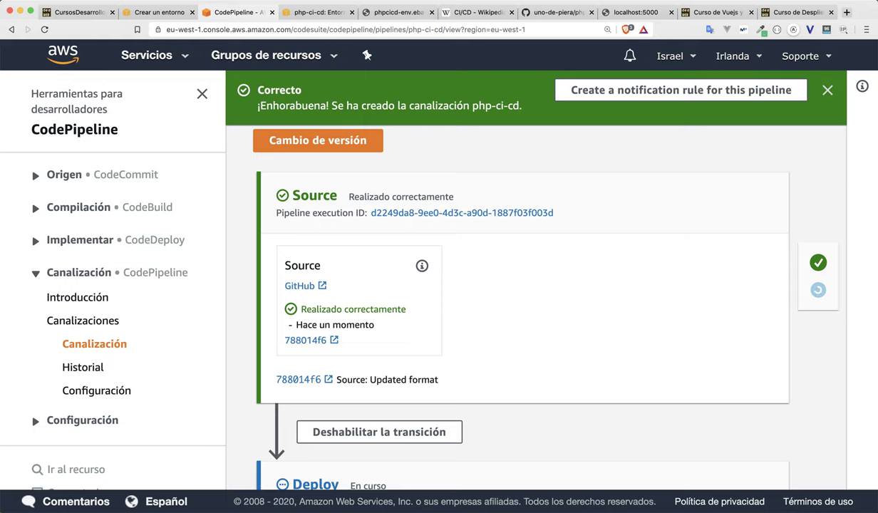
{"action": "scroll", "coordinate": [522, 306], "scroll_direction": "down", "scroll_amount": 1}
{"action": "left_click_drag", "start_coordinate": [370, 357], "coordinate": [439, 357]}
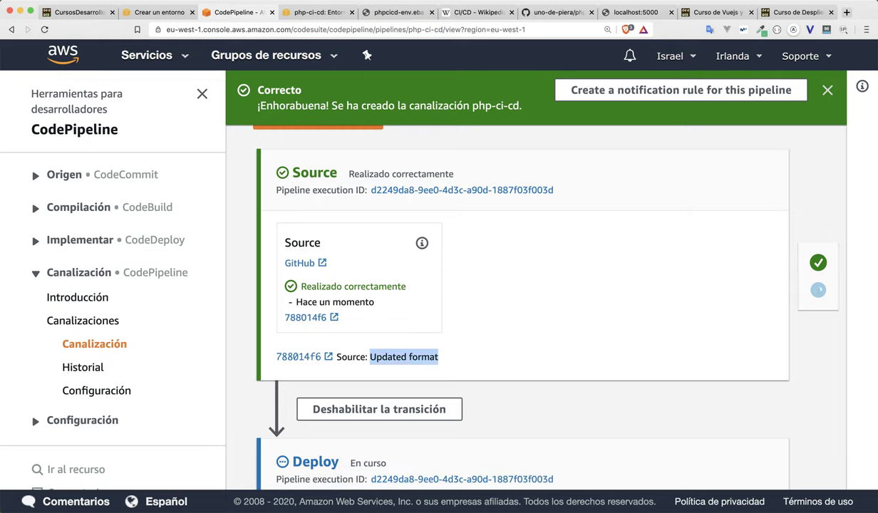
{"action": "scroll", "coordinate": [527, 299], "scroll_direction": "down", "scroll_amount": 5}
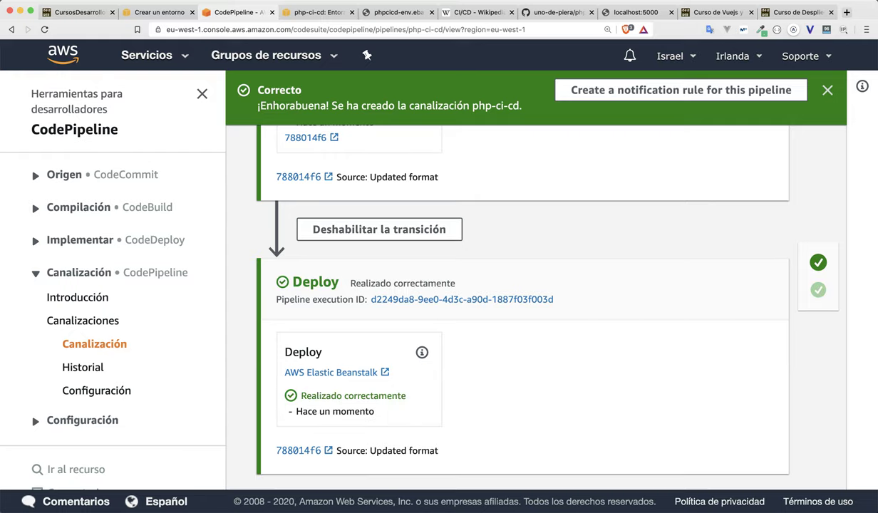
{"action": "scroll", "coordinate": [531, 293], "scroll_direction": "down", "scroll_amount": 1}
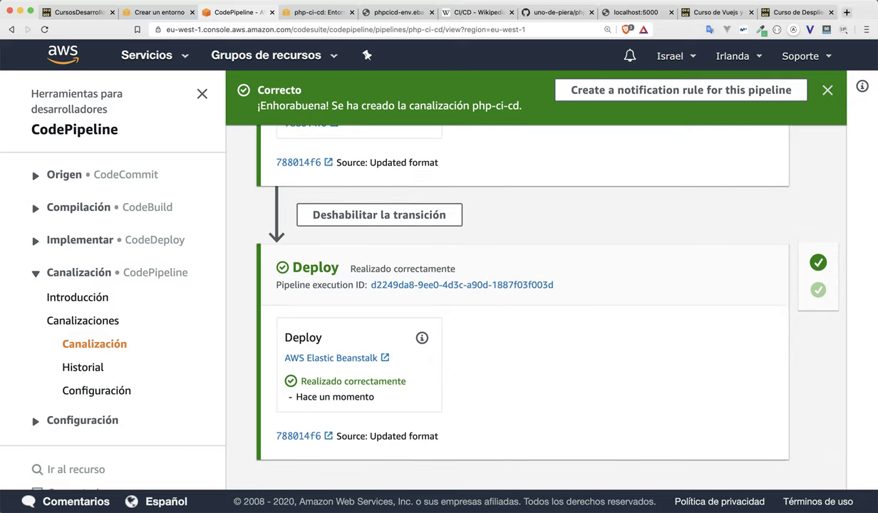
Reload the deployed page at the PhpCiCd-env URL and check the date format there
{"action": "left_click", "coordinate": [385, 12]}
{"action": "left_click", "coordinate": [385, 29]}
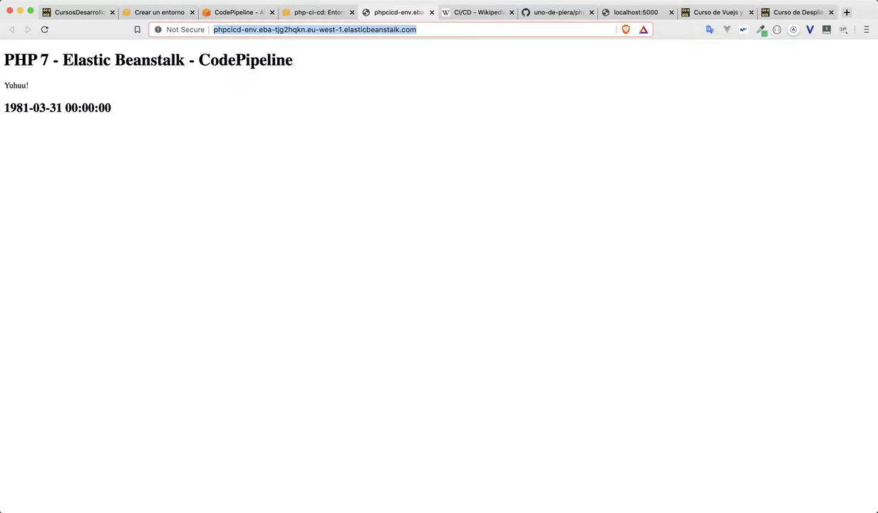
{"action": "key", "text": "Return"}
{"action": "left_click_drag", "start_coordinate": [72, 109], "coordinate": [2, 122]}
{"action": "key", "text": "super+l"}
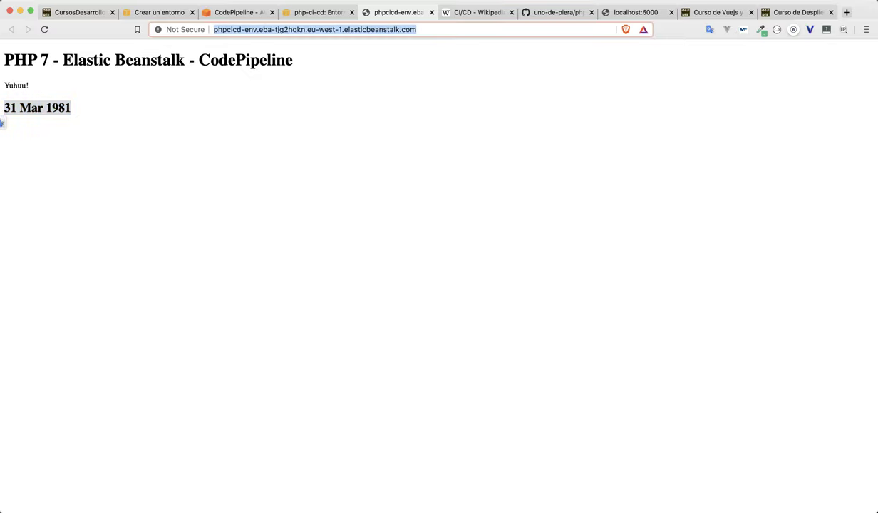
{"action": "key", "text": "Return"}
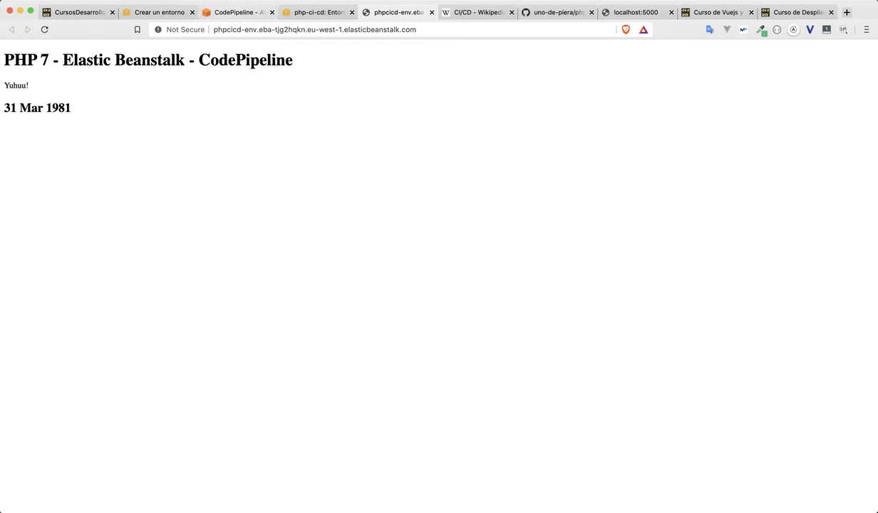
Return to the Elastic Beanstalk console and open the list of all environments
{"action": "left_click", "coordinate": [163, 12]}
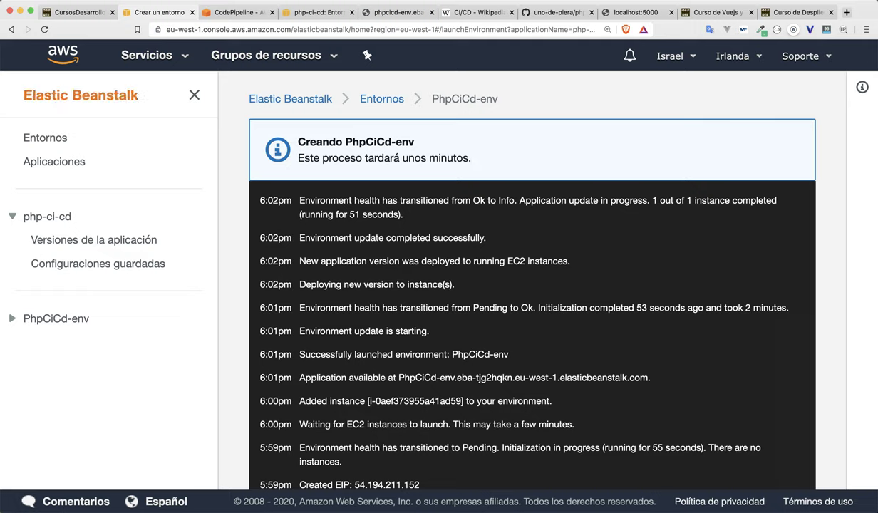
{"action": "left_click", "coordinate": [45, 138]}
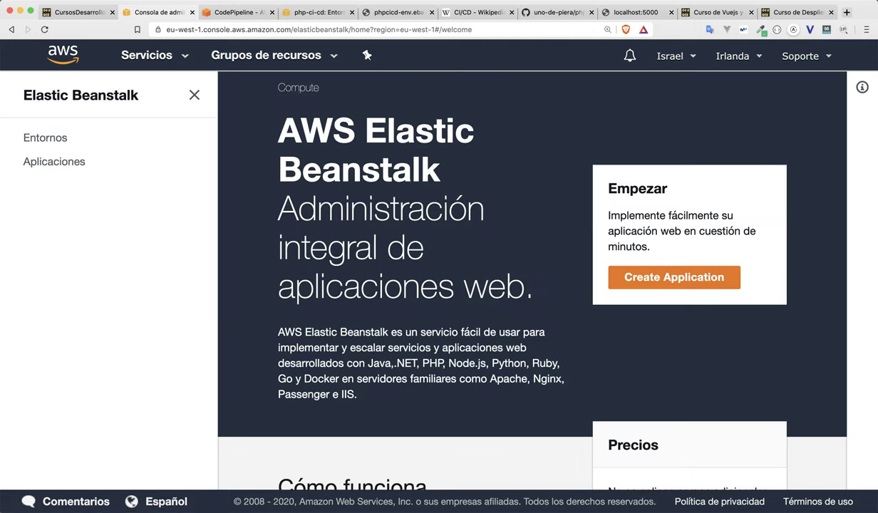
{"action": "left_click", "coordinate": [264, 29]}
{"action": "key", "text": "Return"}
{"action": "left_click", "coordinate": [45, 138]}
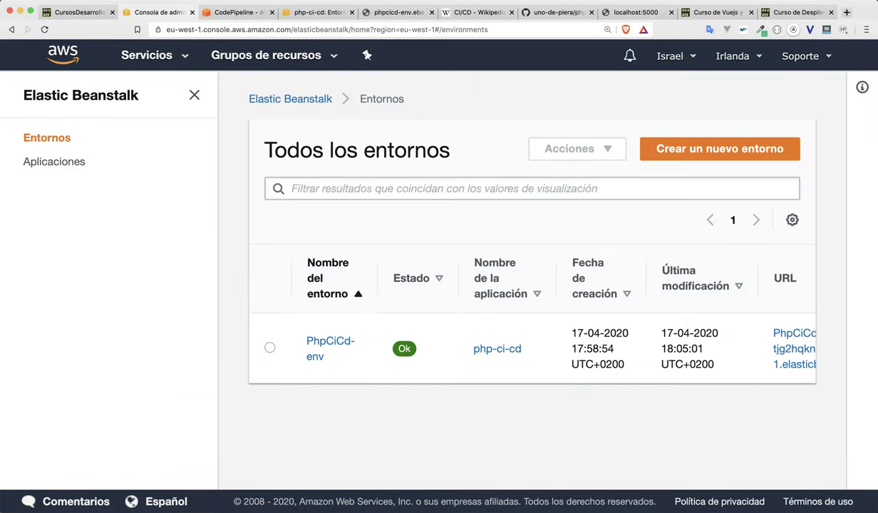
Select the php-ci-cd application in the Elastic Beanstalk applications list and look at its available actions, including Eliminar aplicación
{"action": "left_click", "coordinate": [54, 161]}
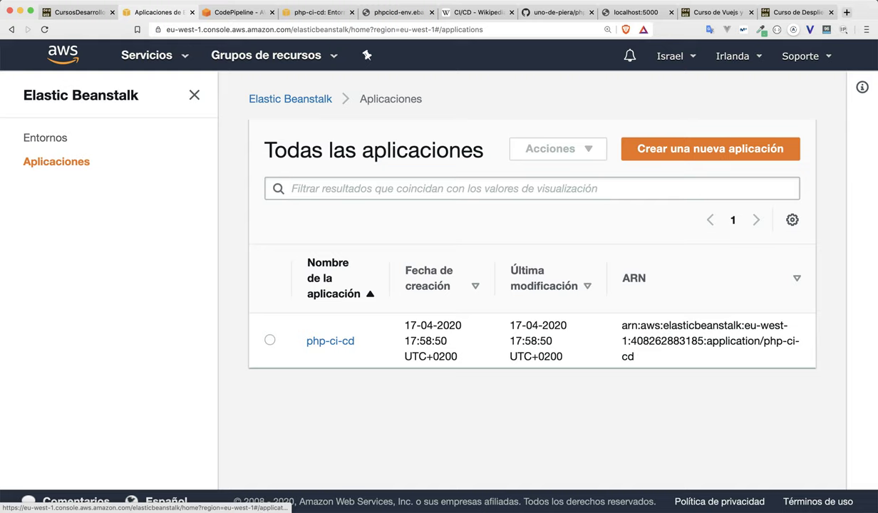
{"action": "left_click", "coordinate": [269, 340]}
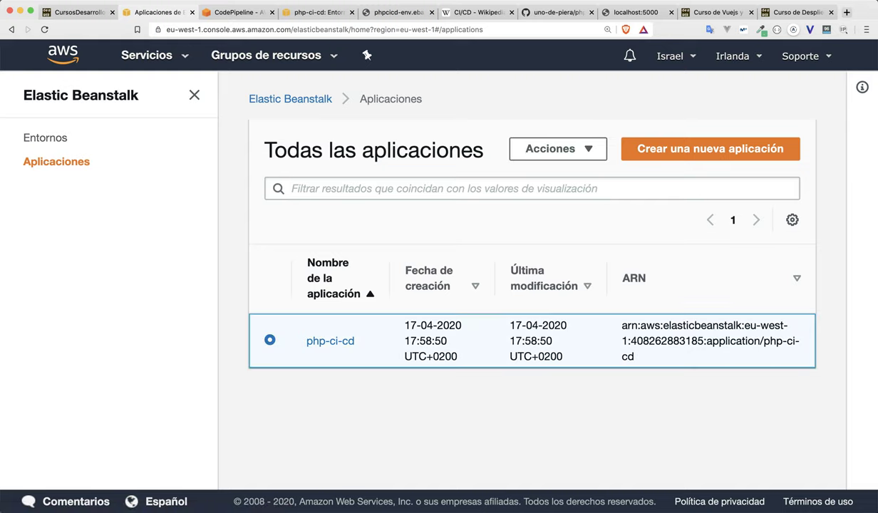
{"action": "left_click", "coordinate": [557, 148]}
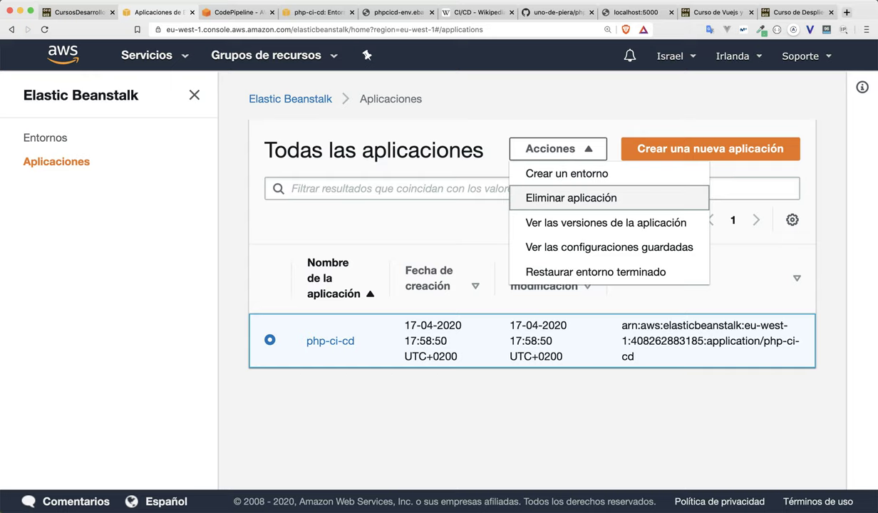
Select PhpCiCd-env in the environments list and view its available actions, including Terminar el entorno, without running any
{"action": "left_click", "coordinate": [47, 138]}
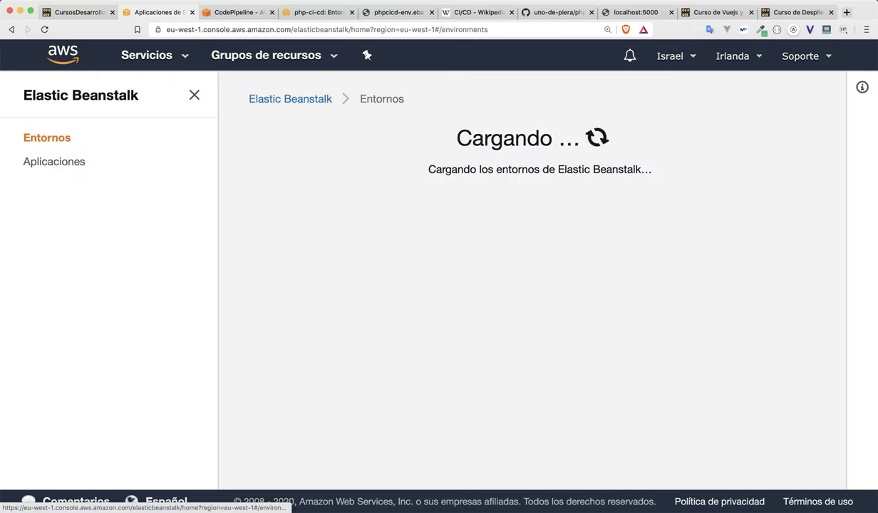
{"action": "left_click", "coordinate": [269, 348]}
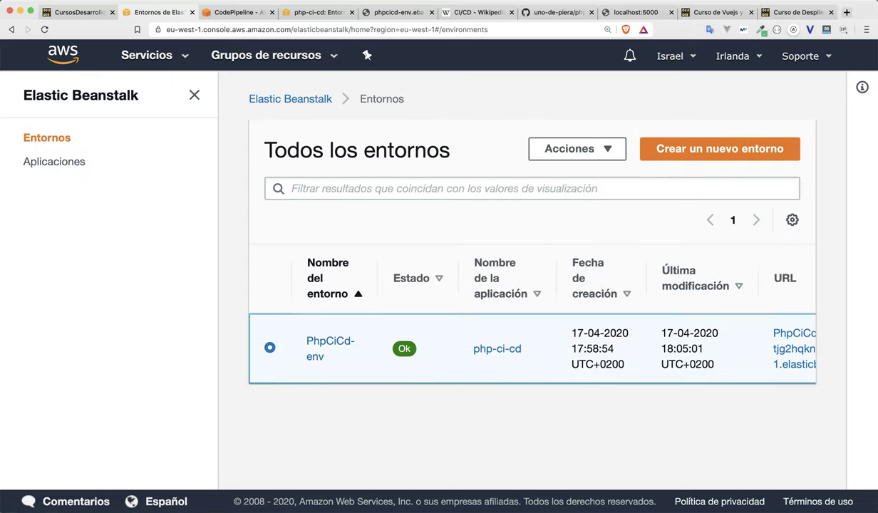
{"action": "left_click", "coordinate": [578, 149]}
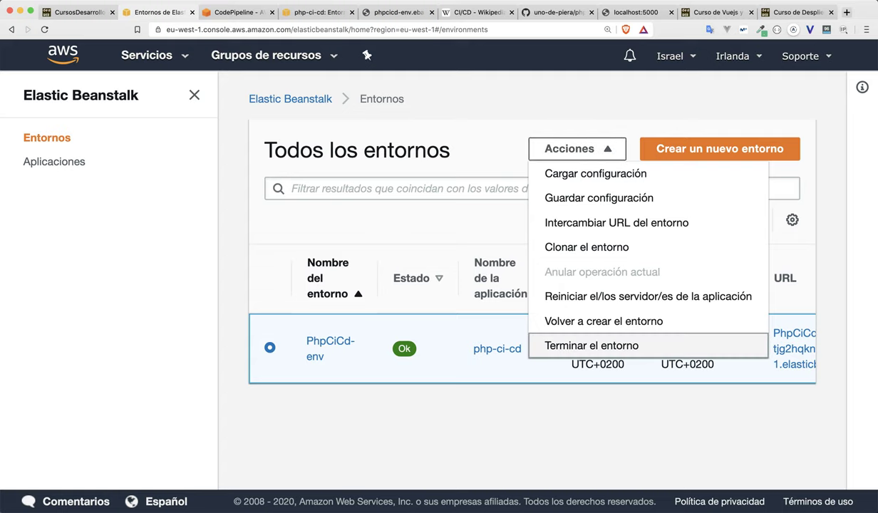
{"action": "left_click", "coordinate": [591, 424]}
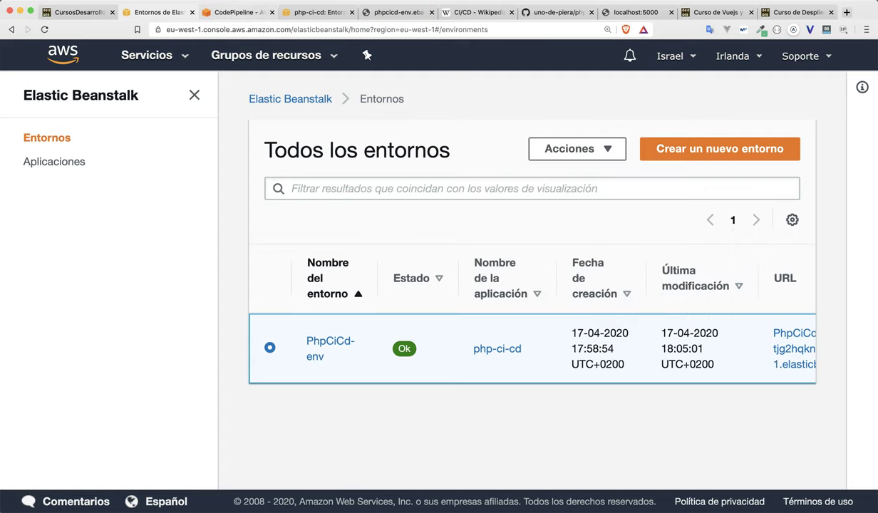
Select php-ci-cd in the CodePipeline pipelines list to view its delete option, and revisit the deployed page and the environments list
{"action": "left_click", "coordinate": [235, 12]}
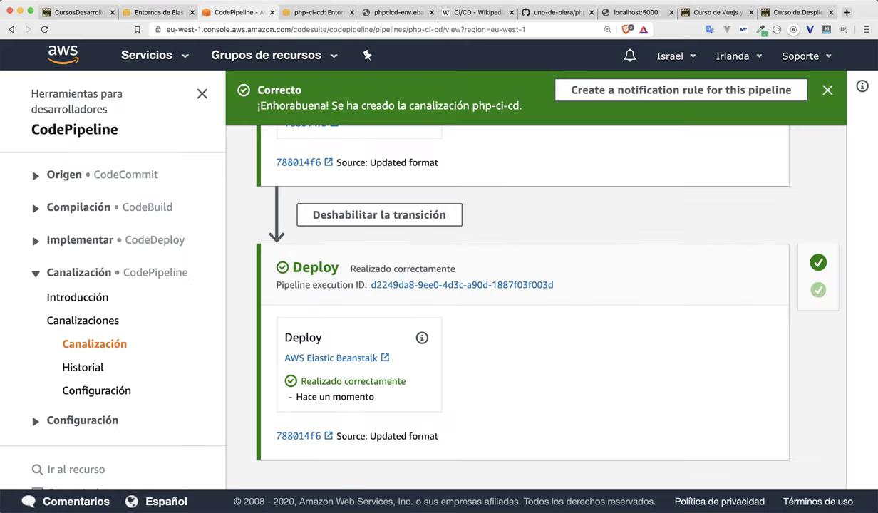
{"action": "left_click", "coordinate": [82, 320]}
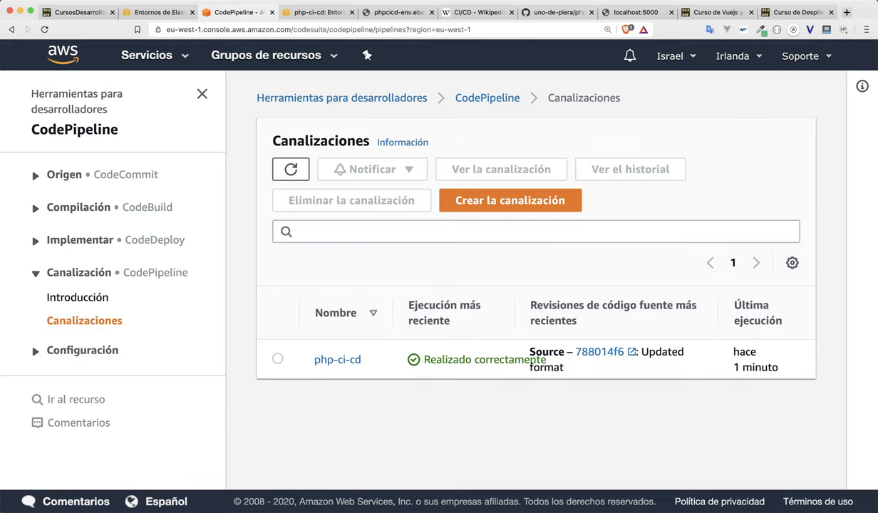
{"action": "left_click", "coordinate": [278, 359]}
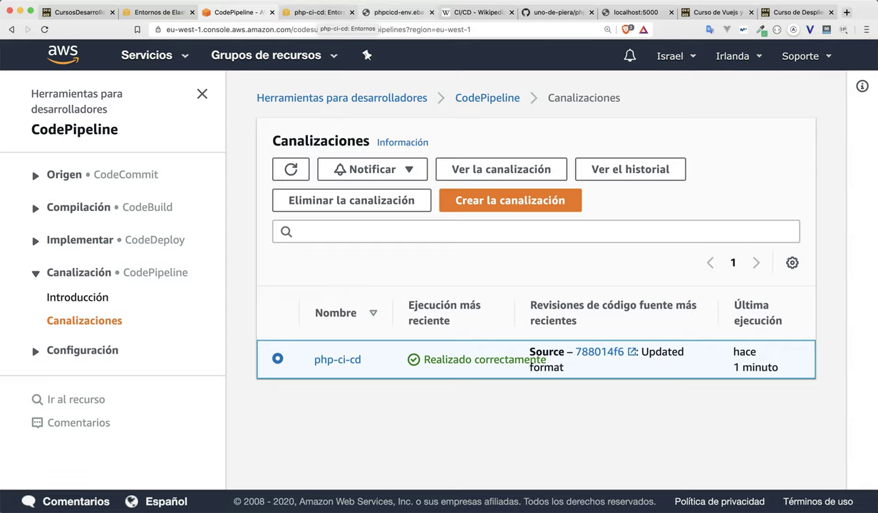
{"action": "left_click", "coordinate": [397, 12]}
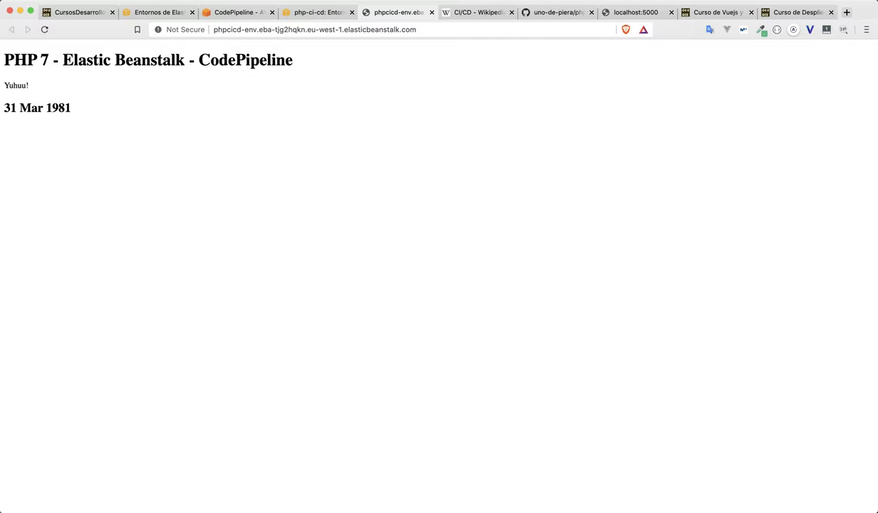
{"action": "left_click", "coordinate": [158, 12]}
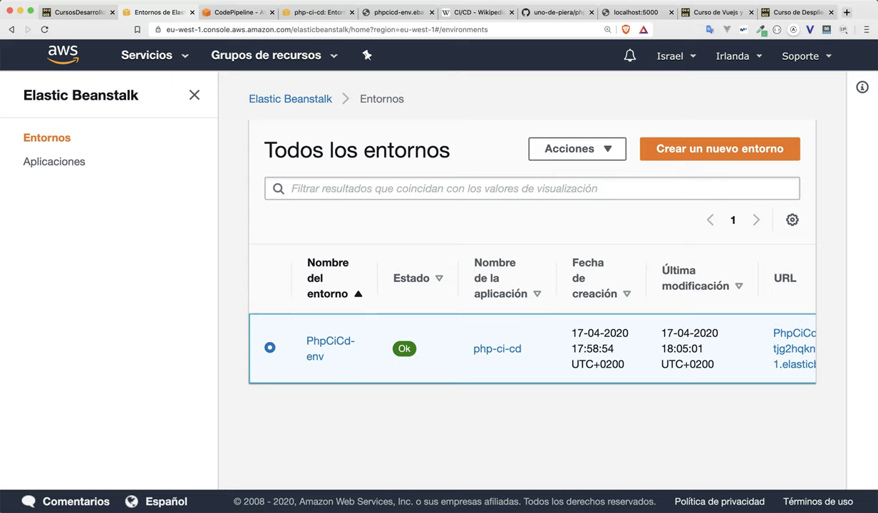
Examine the Vuejs y Amplify PRO course page, from its learning topics to the recommended requirements
{"action": "left_click", "coordinate": [718, 12]}
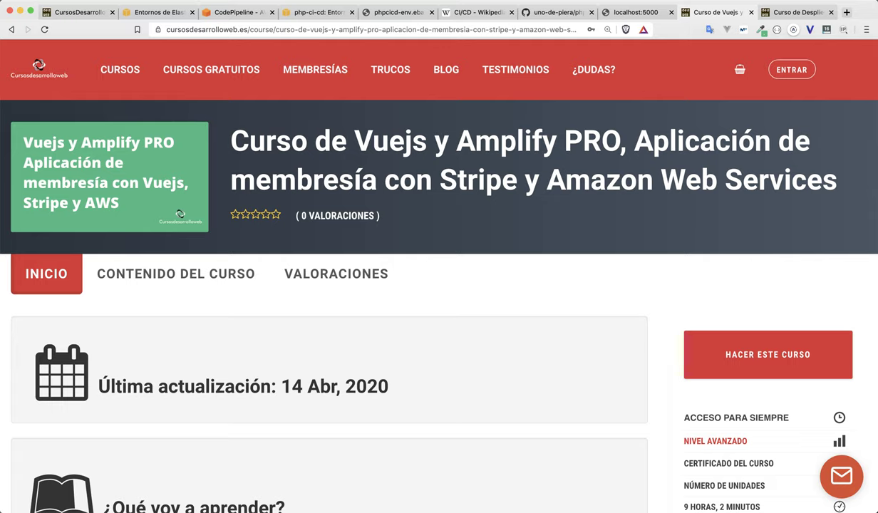
{"action": "scroll", "coordinate": [428, 285], "scroll_direction": "down", "scroll_amount": 5}
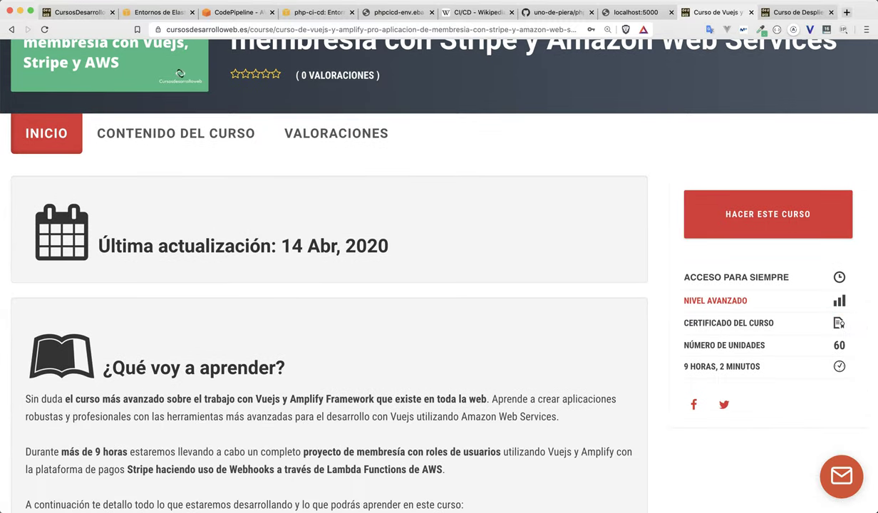
{"action": "scroll", "coordinate": [427, 285], "scroll_direction": "down", "scroll_amount": 9}
{"action": "scroll", "coordinate": [428, 285], "scroll_direction": "down", "scroll_amount": 5}
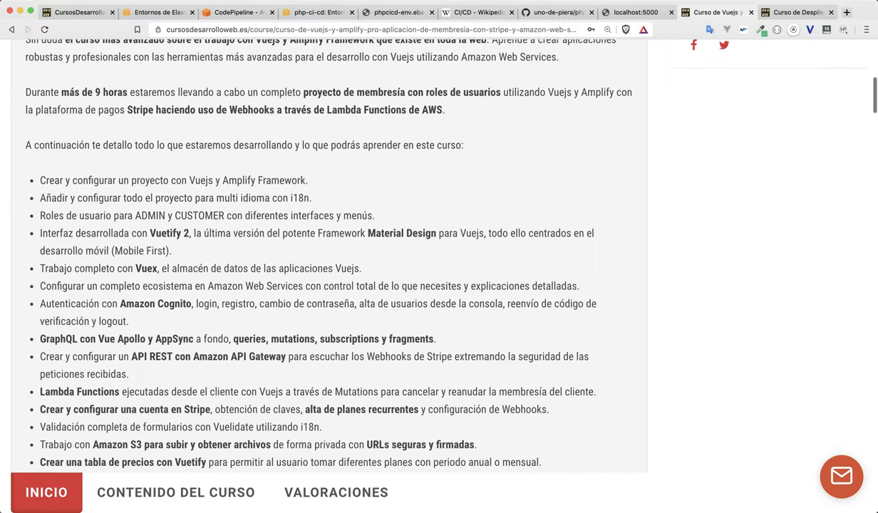
{"action": "scroll", "coordinate": [335, 257], "scroll_direction": "down", "scroll_amount": 3}
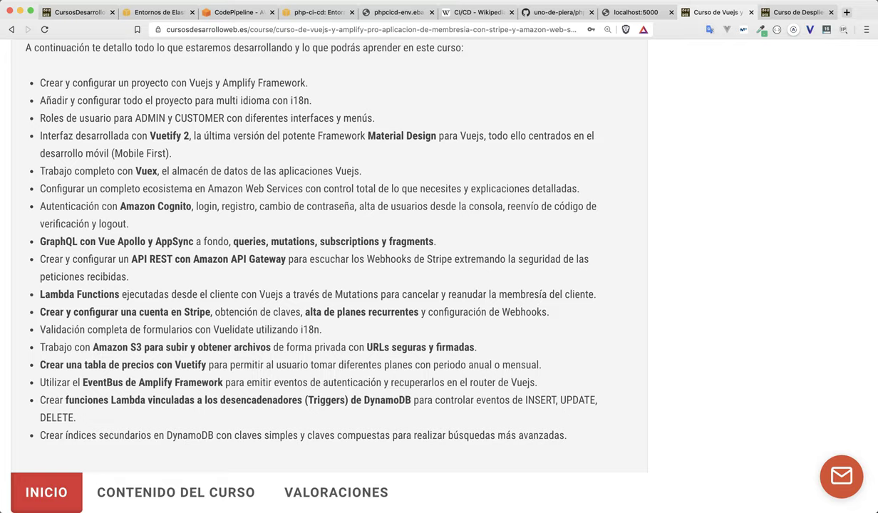
{"action": "scroll", "coordinate": [439, 250], "scroll_direction": "down", "scroll_amount": 5}
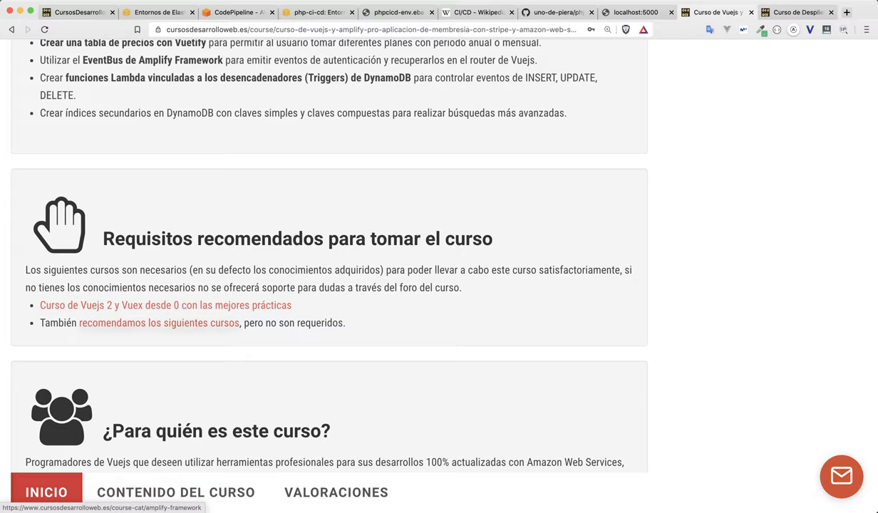
Open the recommended courses link from the course requirements and look over the Amplify Framework course list
{"action": "left_click", "coordinate": [158, 323]}
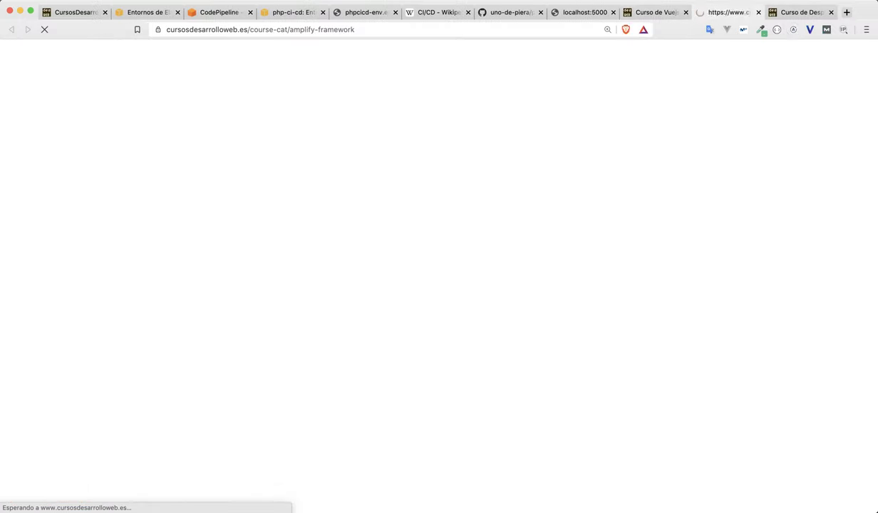
{"action": "scroll", "coordinate": [438, 314], "scroll_direction": "down", "scroll_amount": 5}
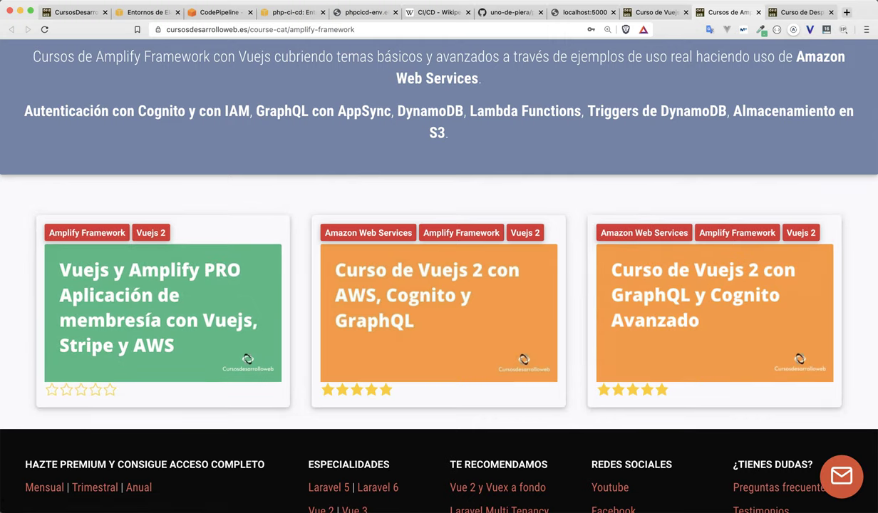
{"action": "scroll", "coordinate": [439, 285], "scroll_direction": "up", "scroll_amount": 2}
{"action": "scroll", "coordinate": [315, 69], "scroll_direction": "up", "scroll_amount": 3}
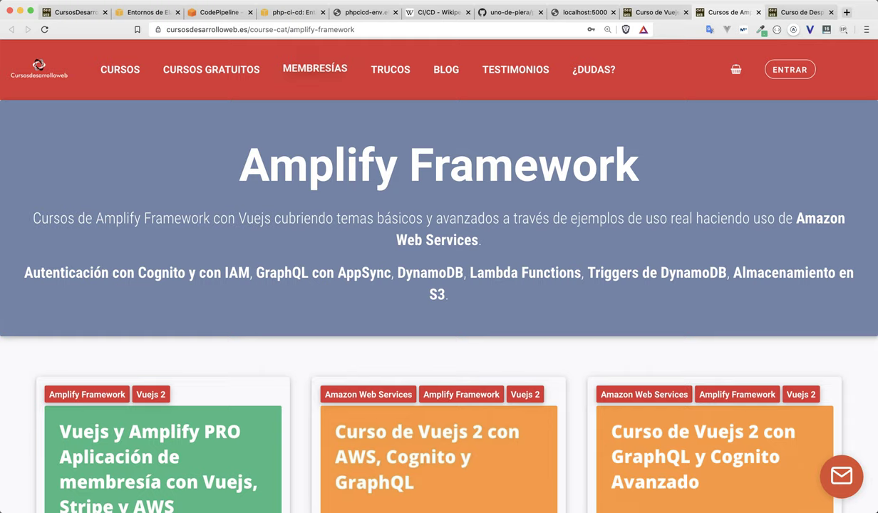
Open the Membresías page and review the monthly, quarterly and annual subscription types with their prices and included benefits
{"action": "left_click", "coordinate": [315, 69]}
{"action": "scroll", "coordinate": [439, 285], "scroll_direction": "down", "scroll_amount": 5}
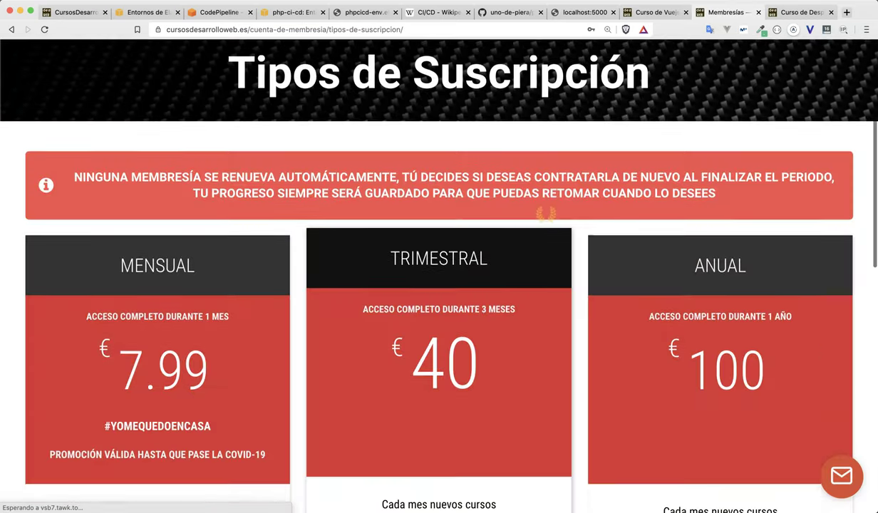
{"action": "scroll", "coordinate": [439, 285], "scroll_direction": "down", "scroll_amount": 1}
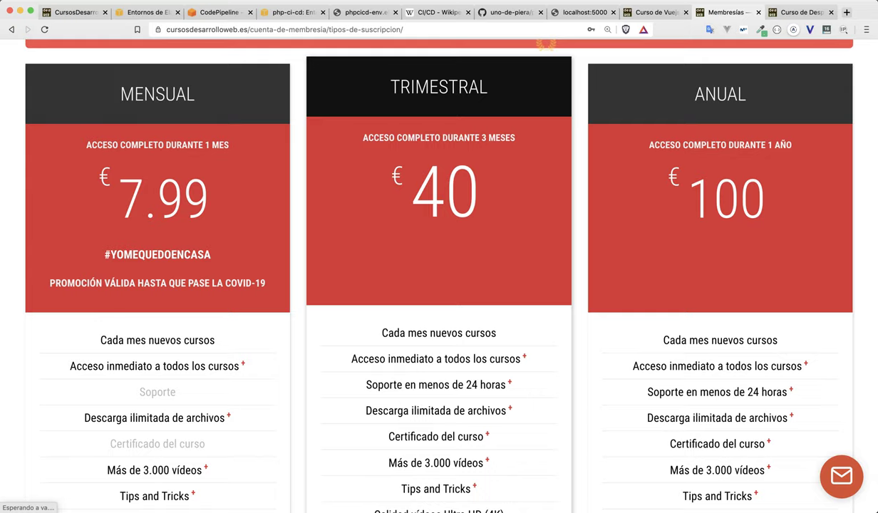
{"action": "scroll", "coordinate": [439, 275], "scroll_direction": "up", "scroll_amount": 5}
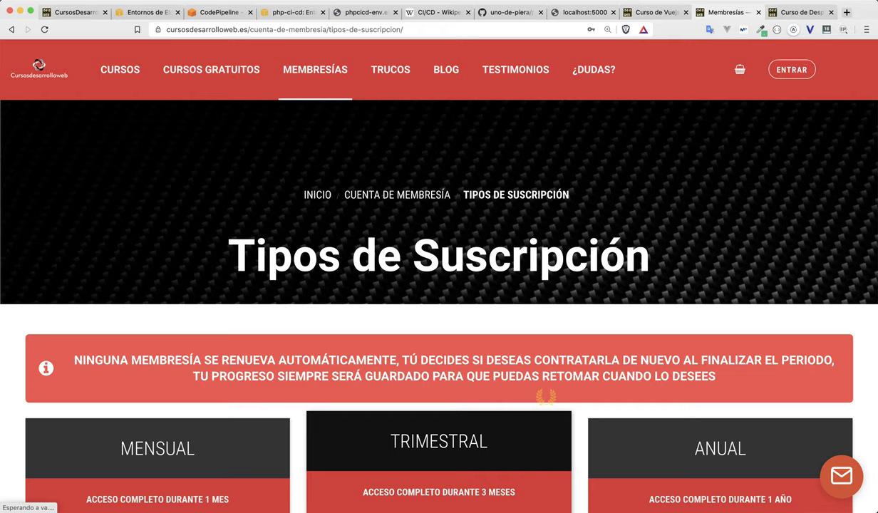